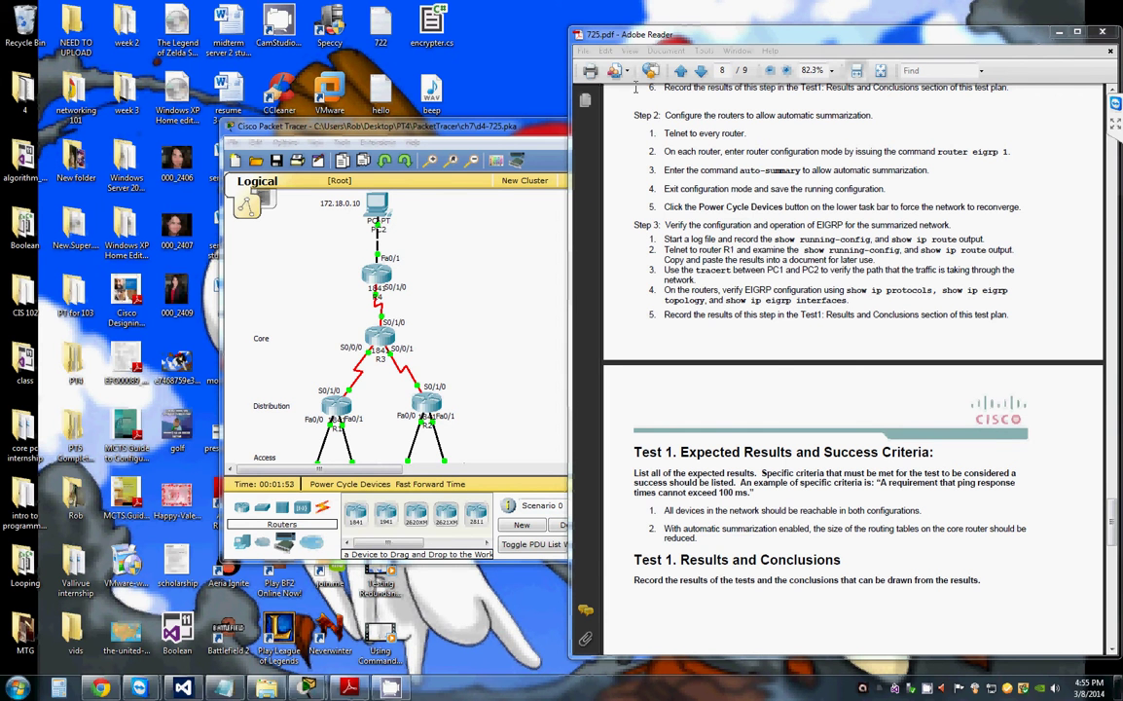
Maximize the Packet Tracer window and place the activity instructions, scrolled to the top, beside the topology
double_click(405, 127)
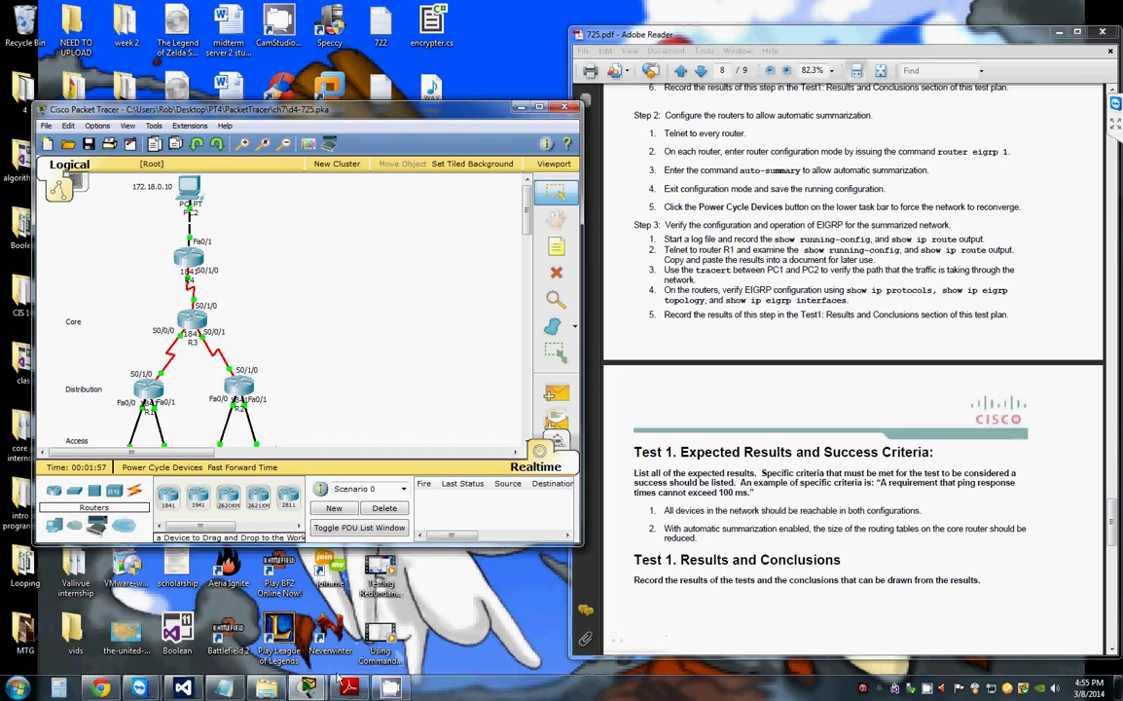
mouse_move(307, 687)
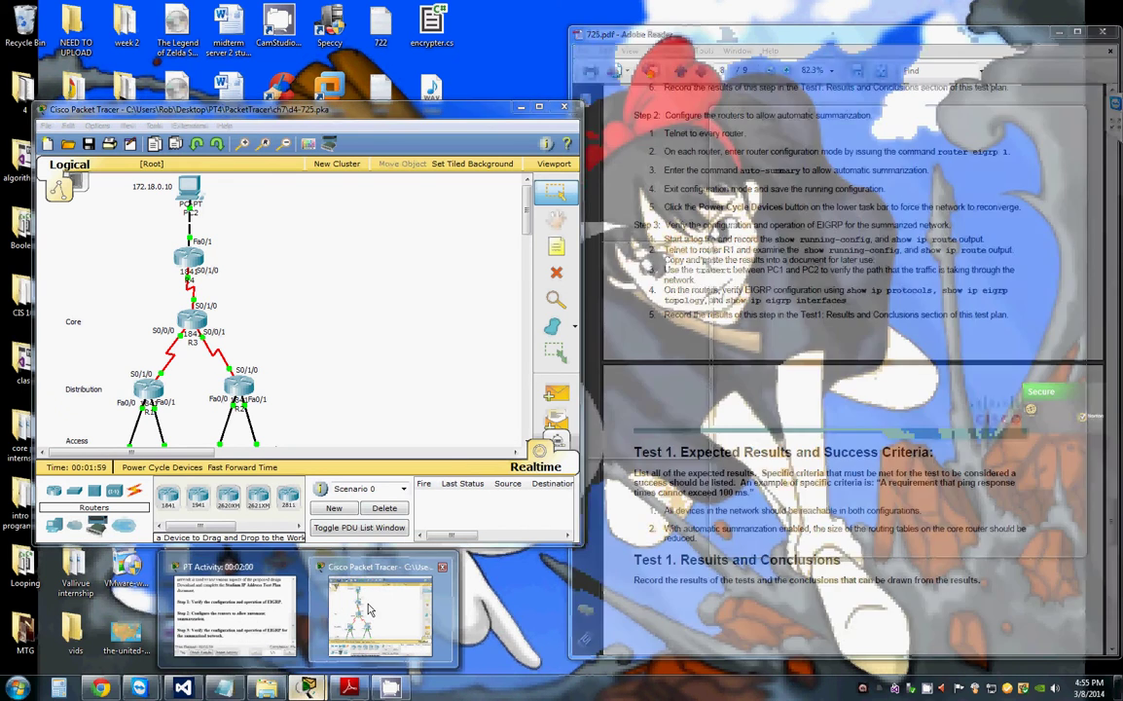
left_click(232, 613)
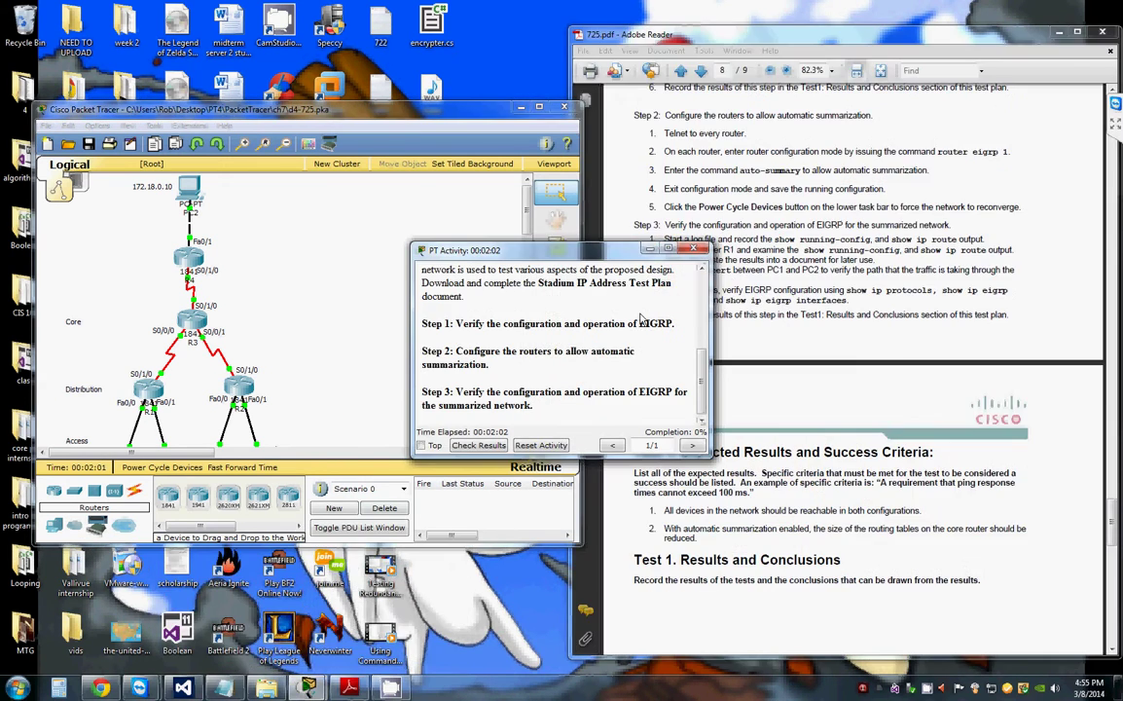
scroll(631, 336, "up", 5)
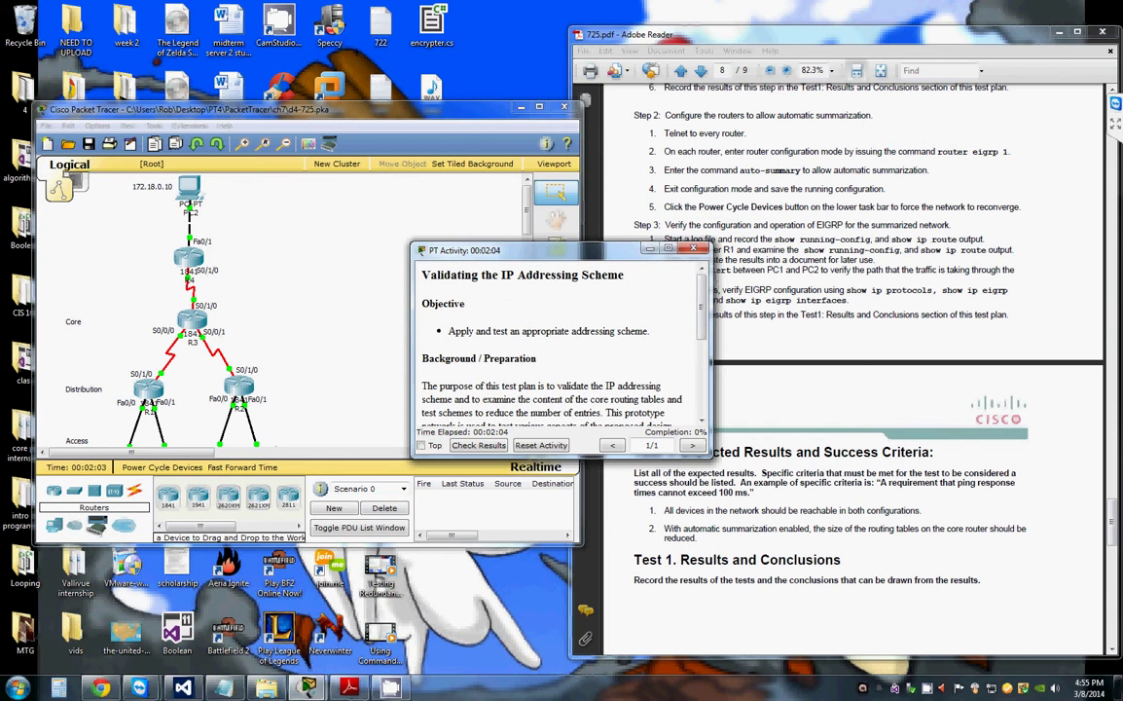
left_click_drag(545, 251, 840, 155)
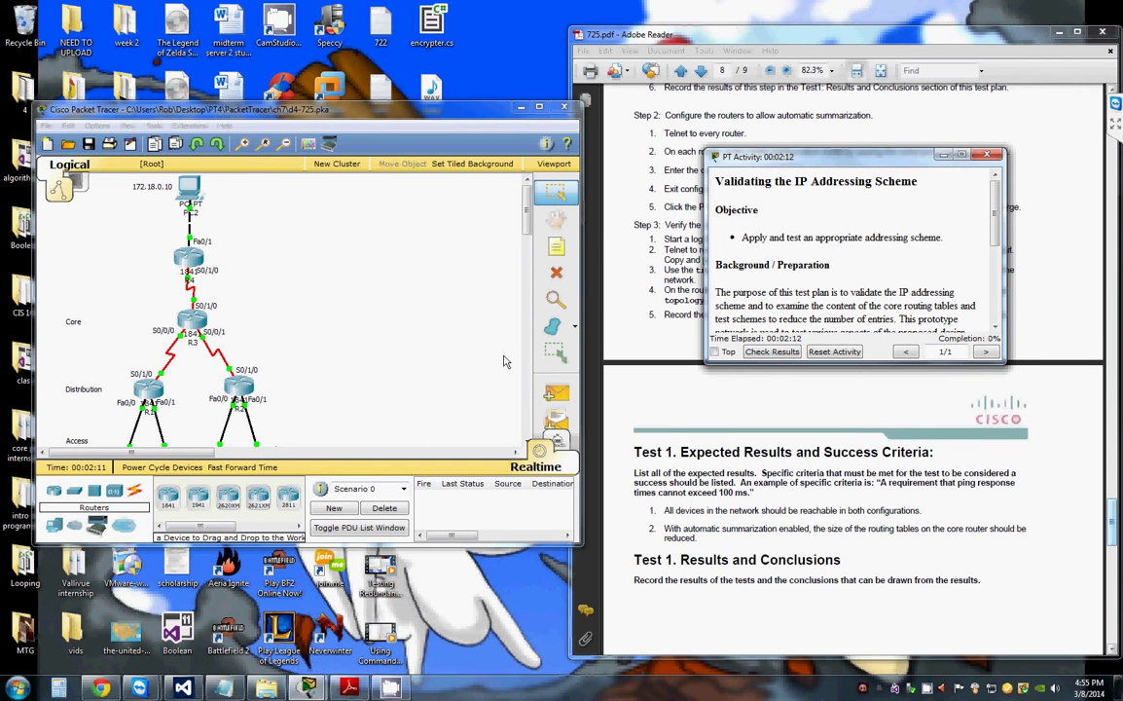
left_click_drag(526, 222, 527, 258)
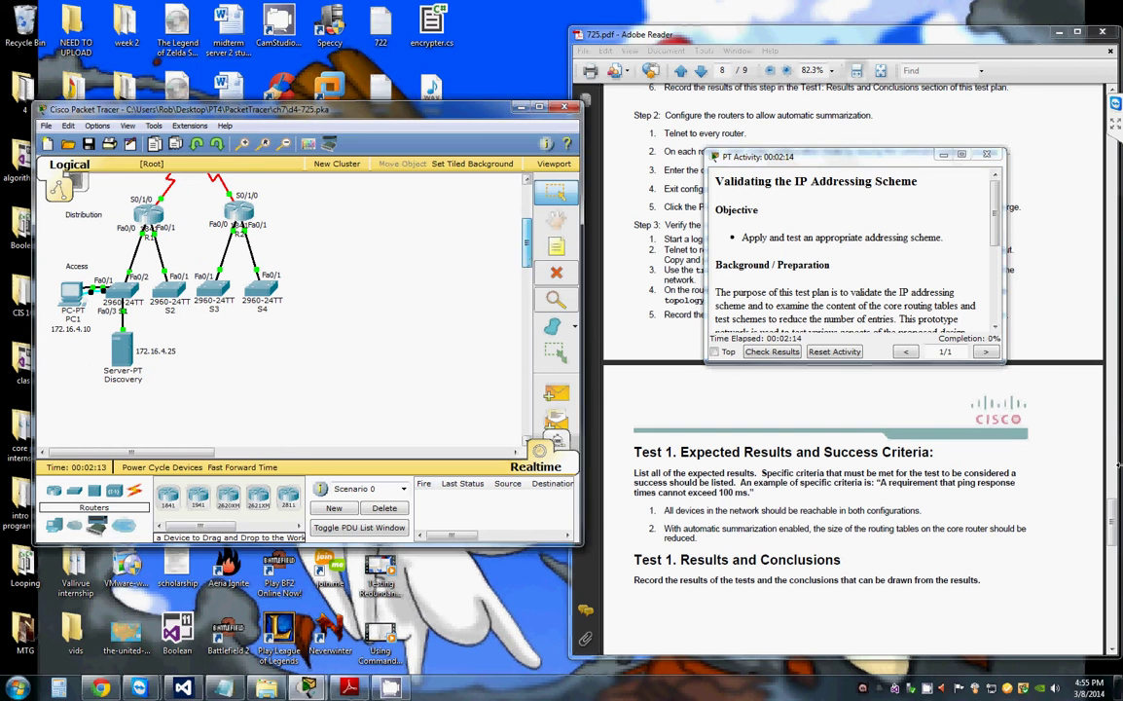
Read the Test 1 procedures on page 7 of the lab PDF in Adobe Reader
left_click(1111, 518)
left_click_drag(1111, 518, 1112, 501)
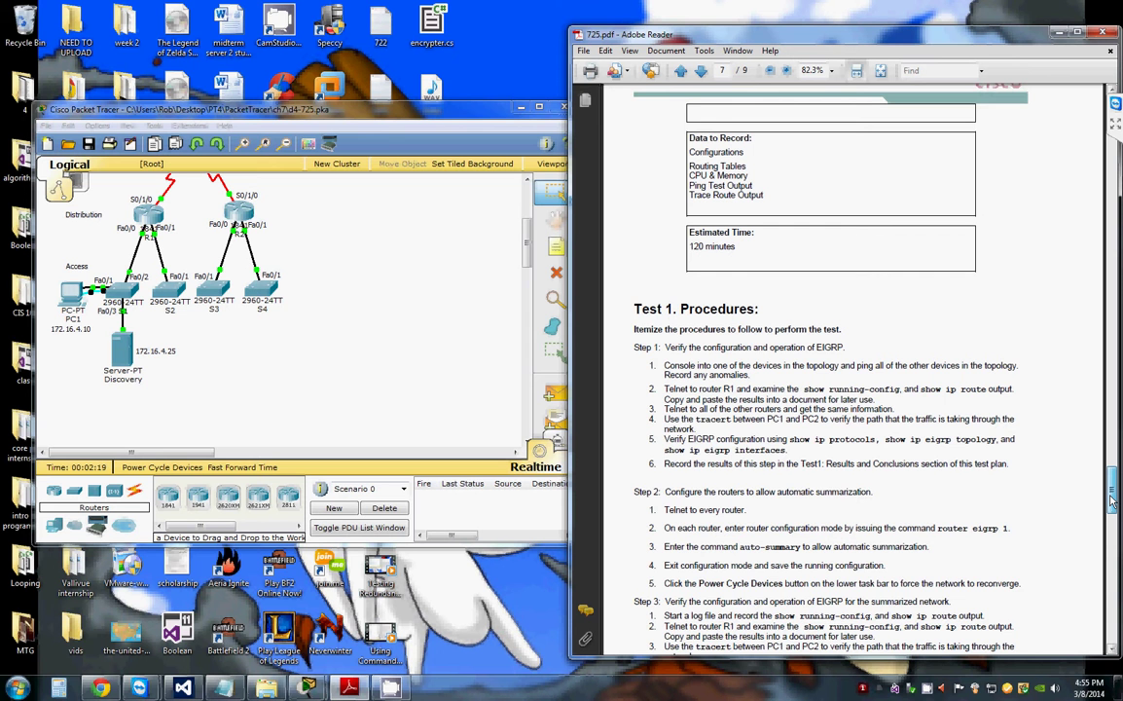
left_click_drag(1113, 502, 1112, 507)
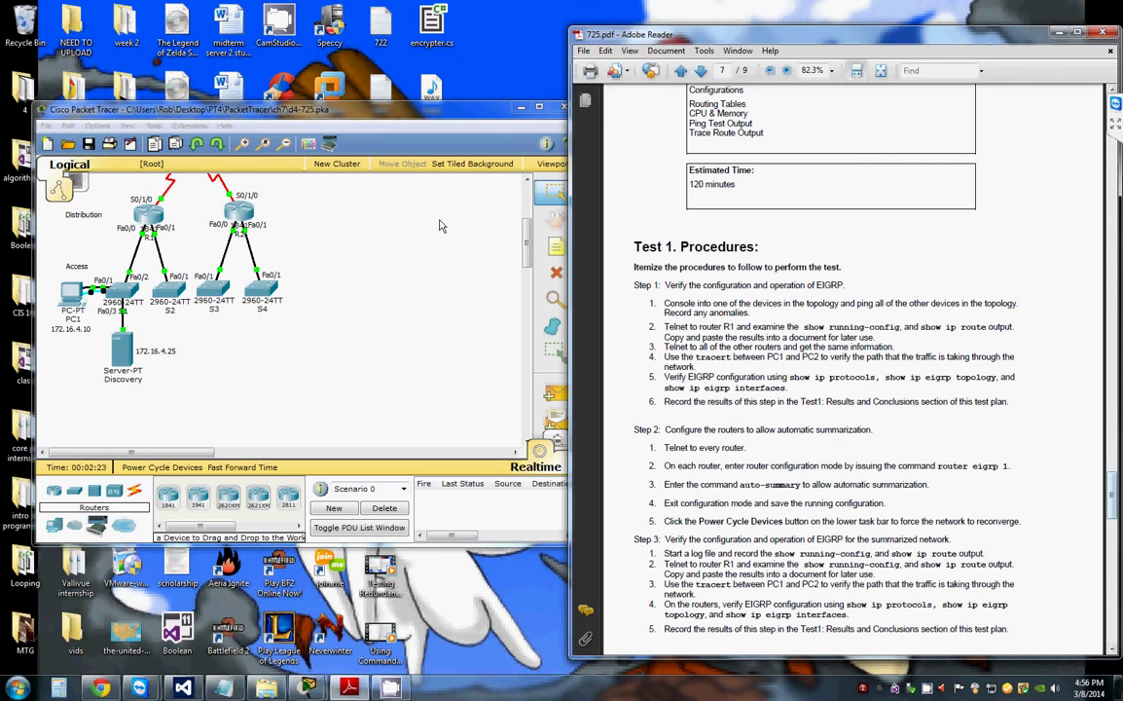
left_click_drag(525, 261, 529, 243)
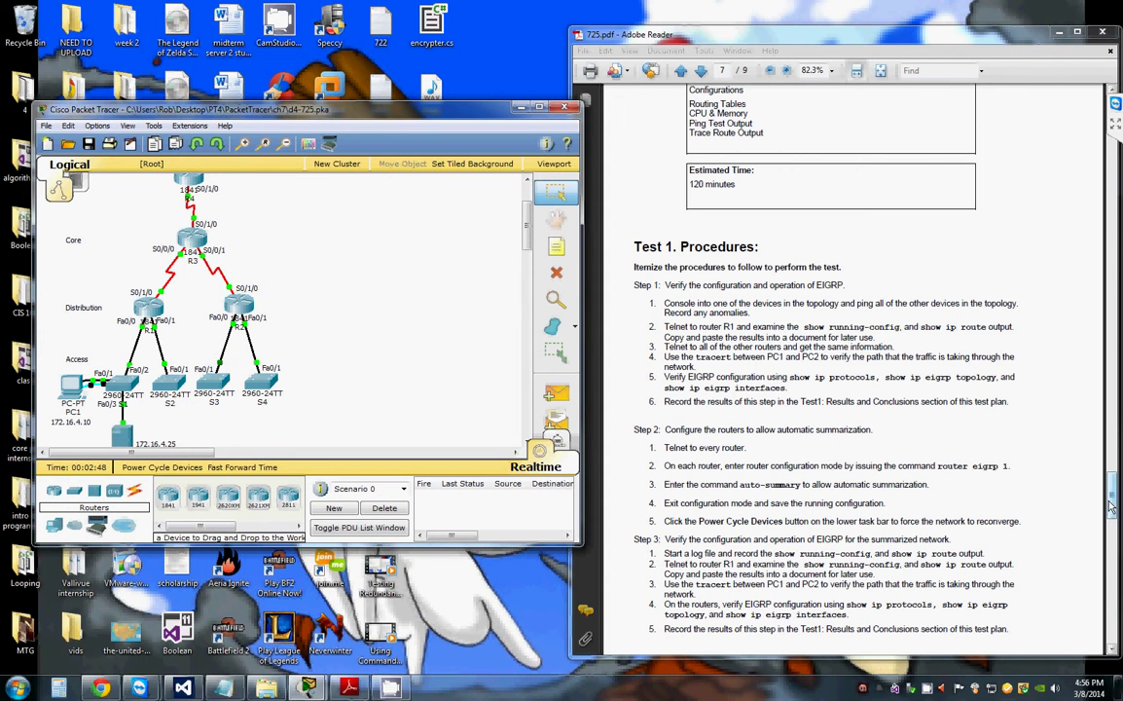
left_click_drag(1111, 507, 1112, 526)
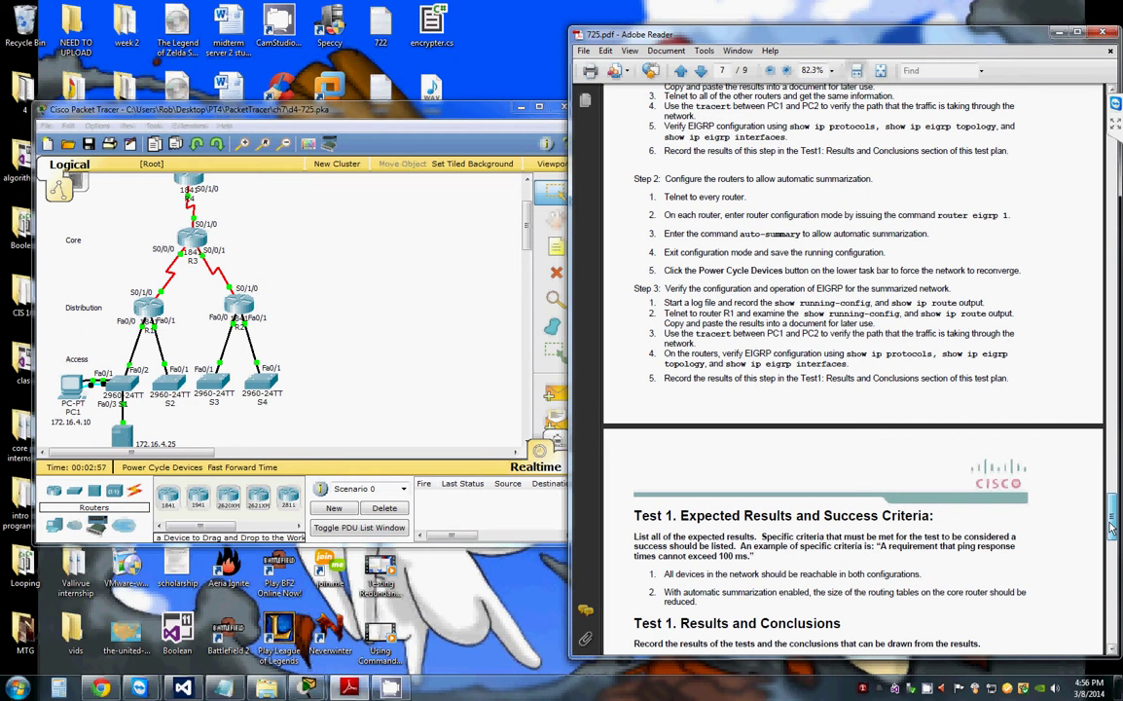
left_click_drag(1112, 526, 1111, 523)
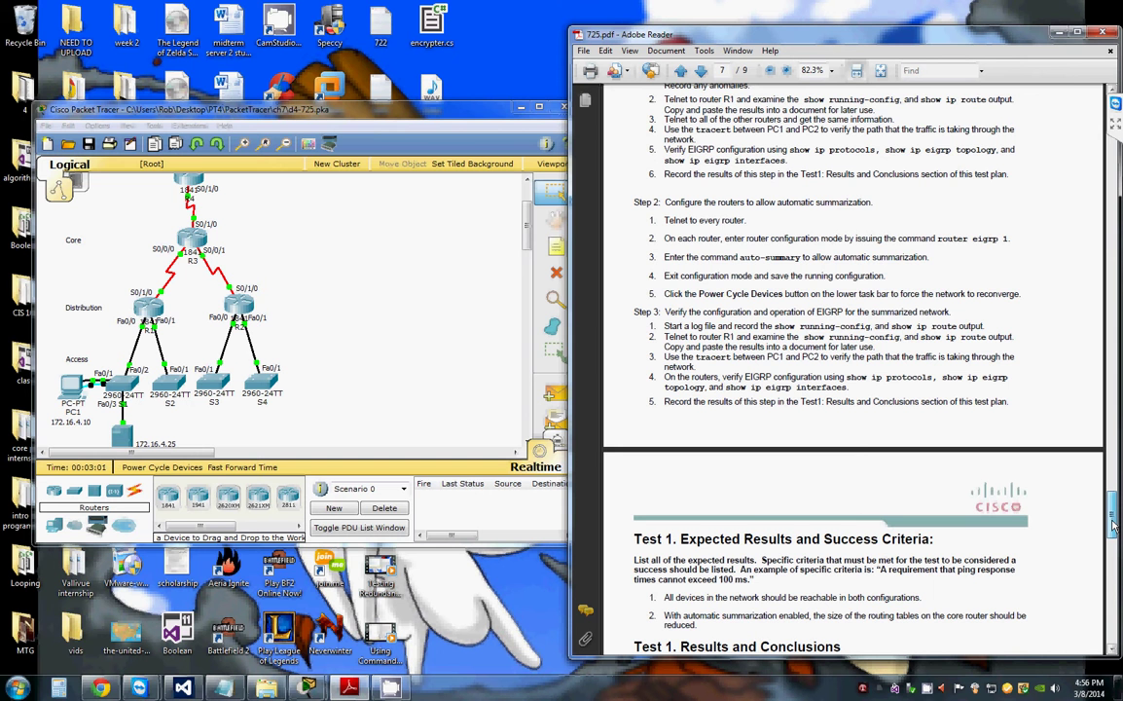
left_click_drag(1112, 526, 1119, 519)
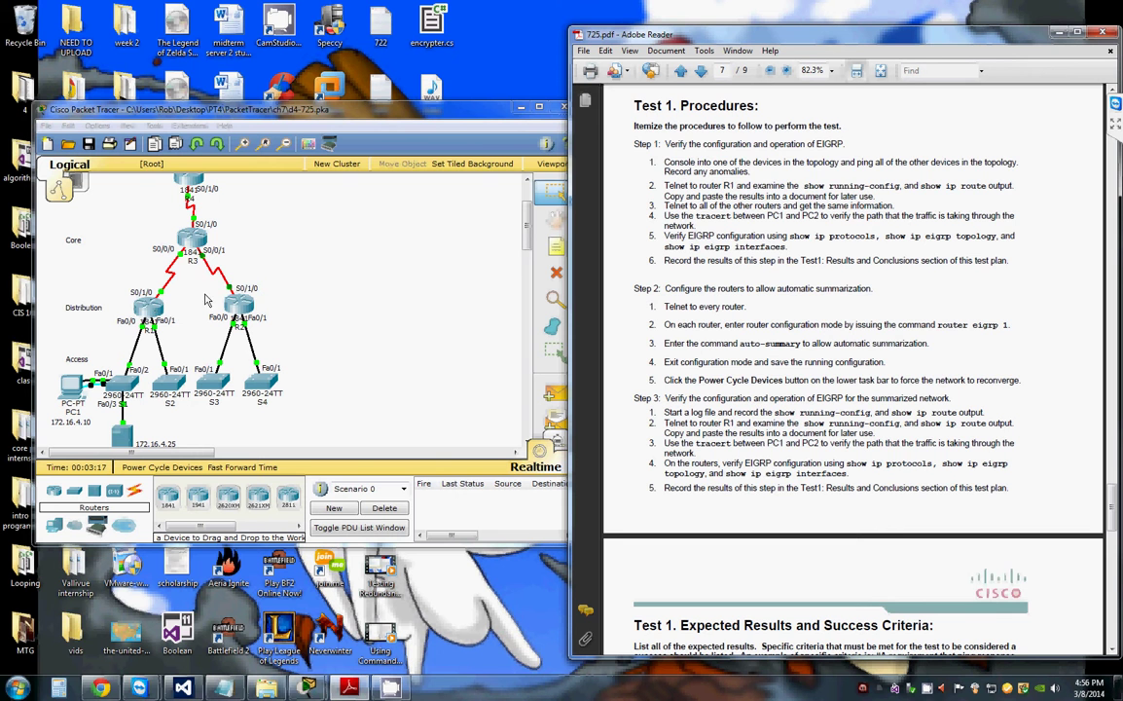
Scroll the PDF back to page 5's topology diagram and addressing table
scroll(219, 273, "up", 2)
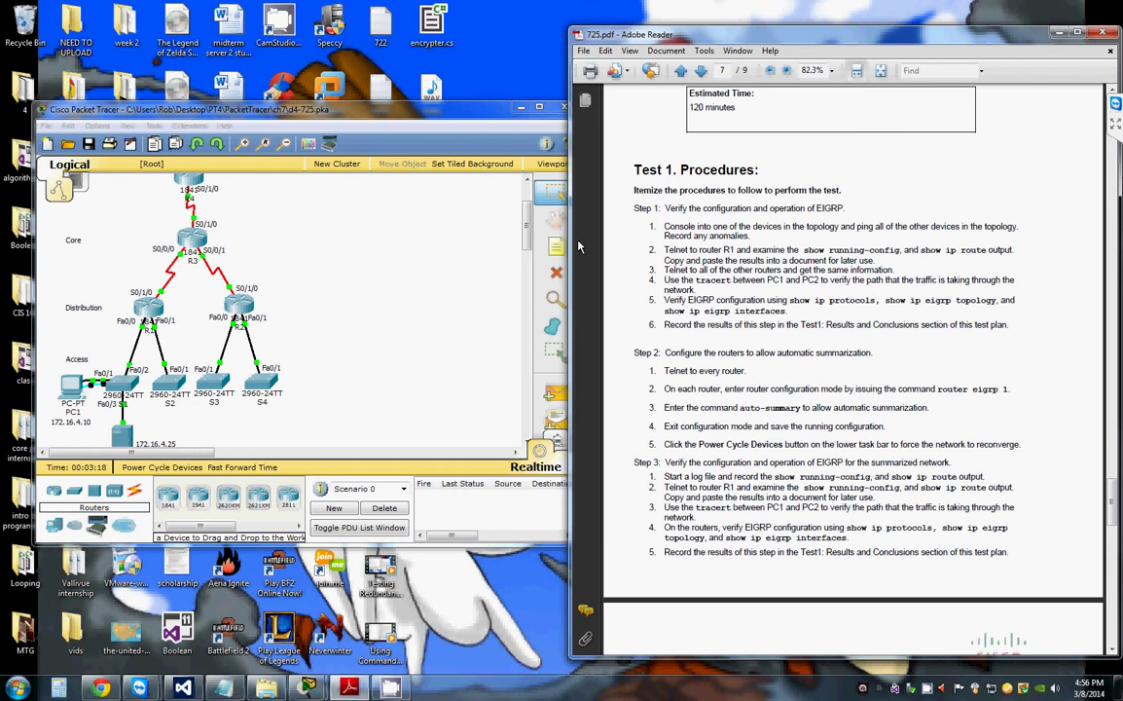
left_click(522, 239)
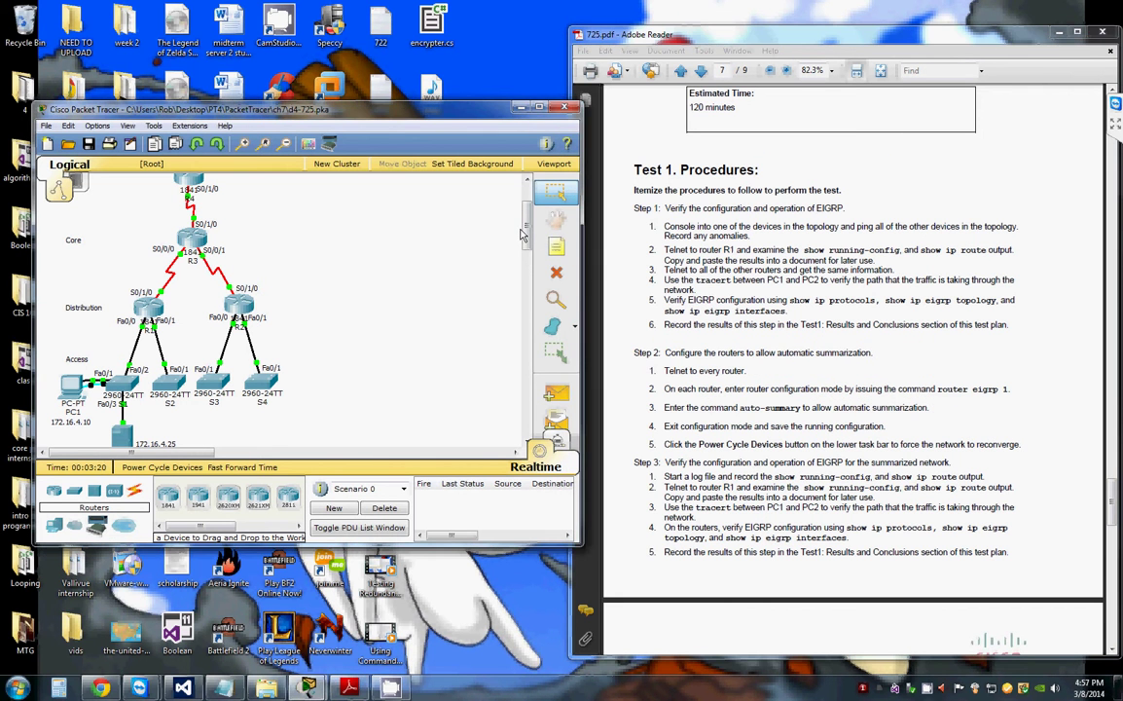
mouse_move(522, 231)
left_mouse_down()
mouse_move(526, 219)
mouse_move(526, 247)
left_mouse_up()
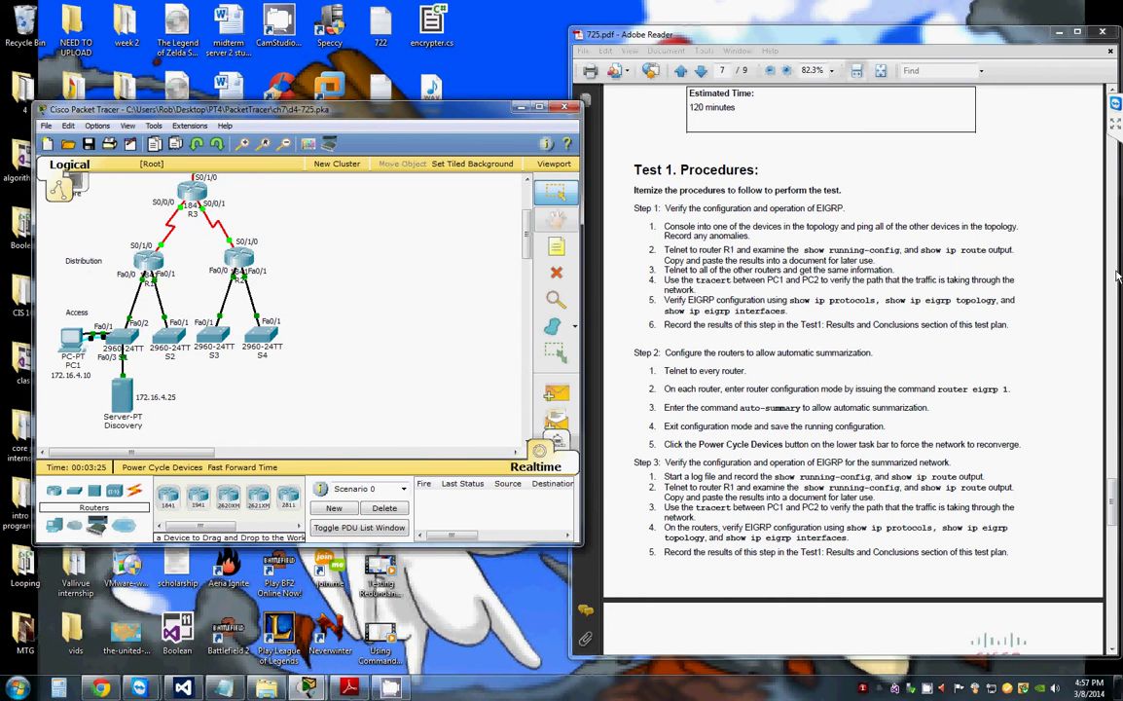
mouse_move(1112, 491)
left_mouse_down()
mouse_move(1117, 360)
mouse_move(1116, 382)
left_mouse_up()
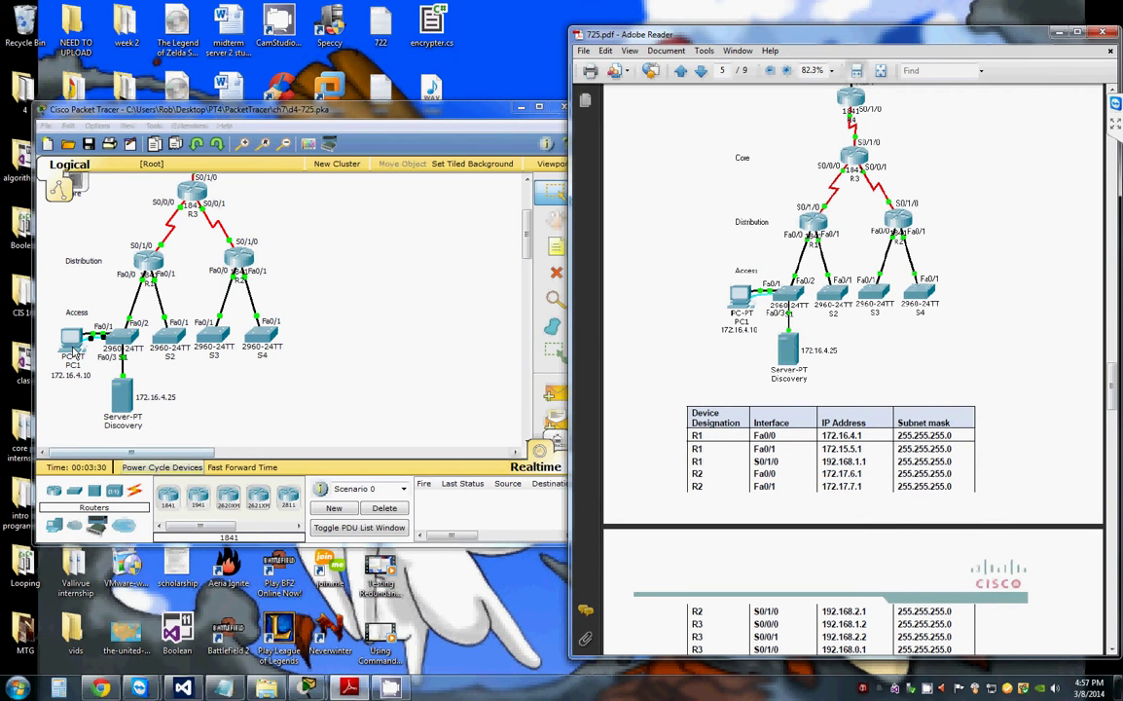
Open PC1's Command Prompt from its desktop applications
left_click(71, 338)
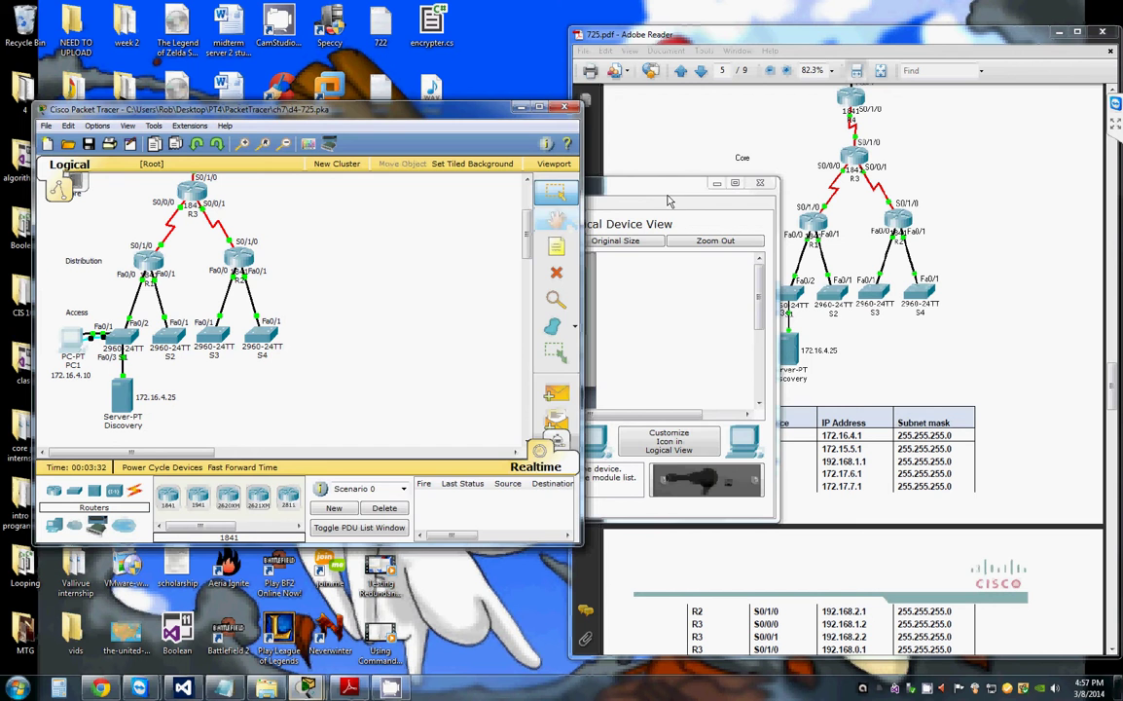
left_click(459, 203)
left_click_drag(551, 194, 462, 194)
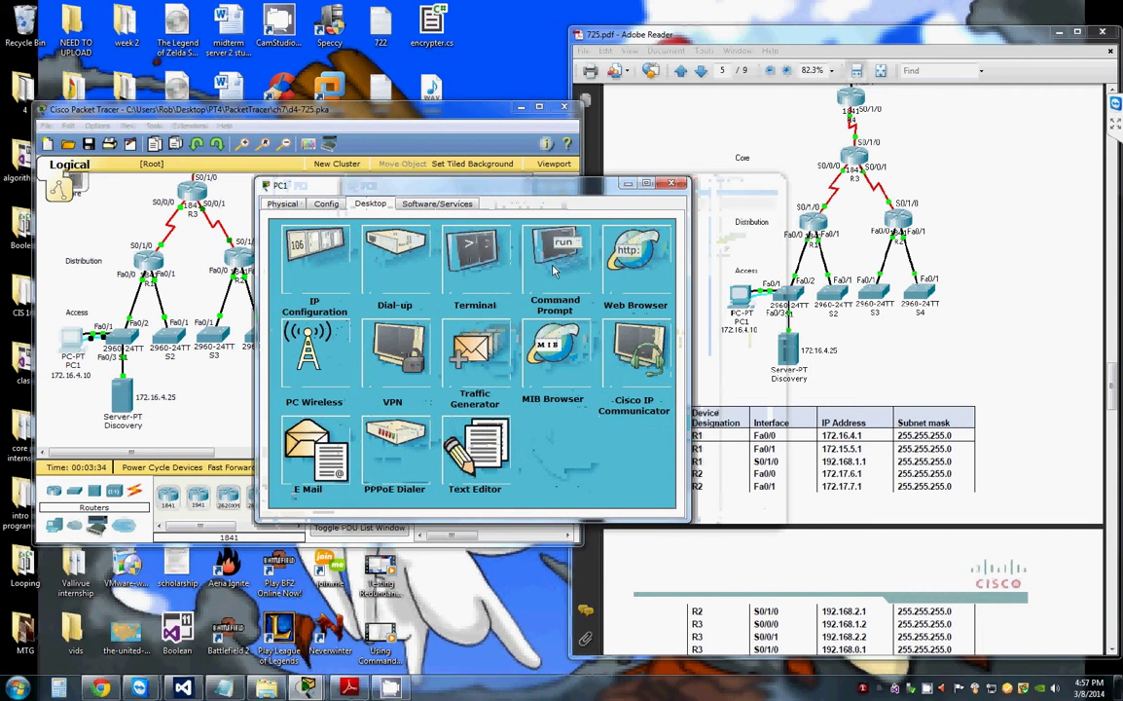
left_click(554, 272)
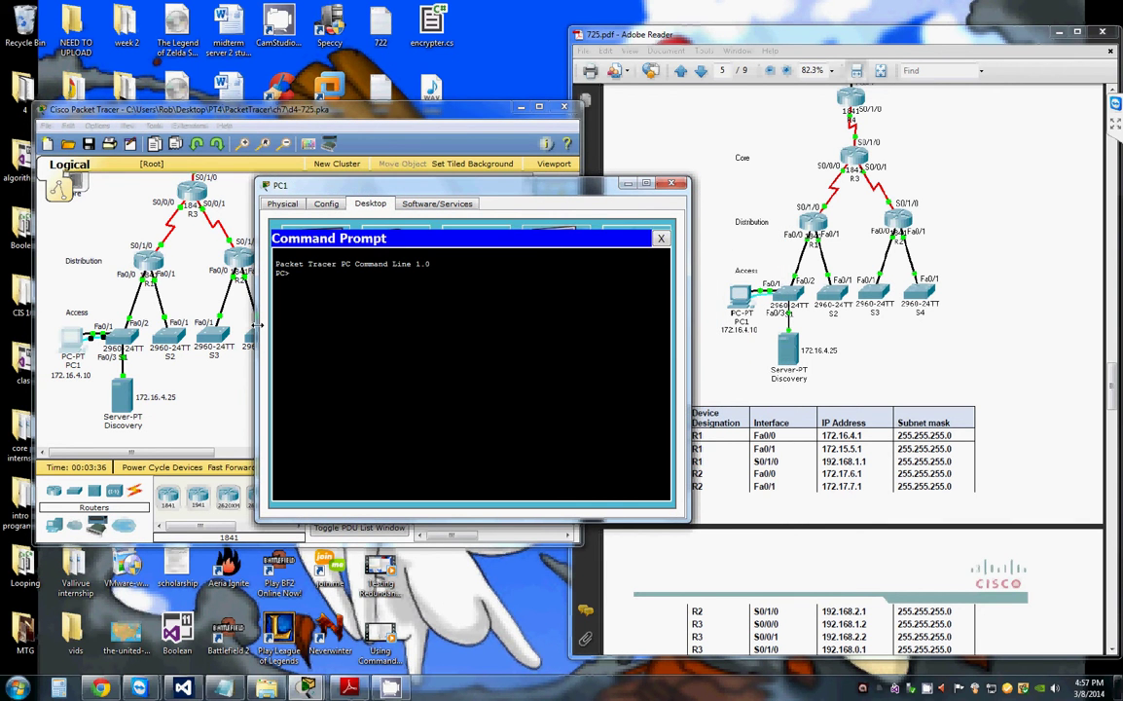
Telnet from PC1 to R1 at 172.16.4.1, log in, and enter global configuration mode
type("telnet")
left_click_drag(459, 194, 381, 198)
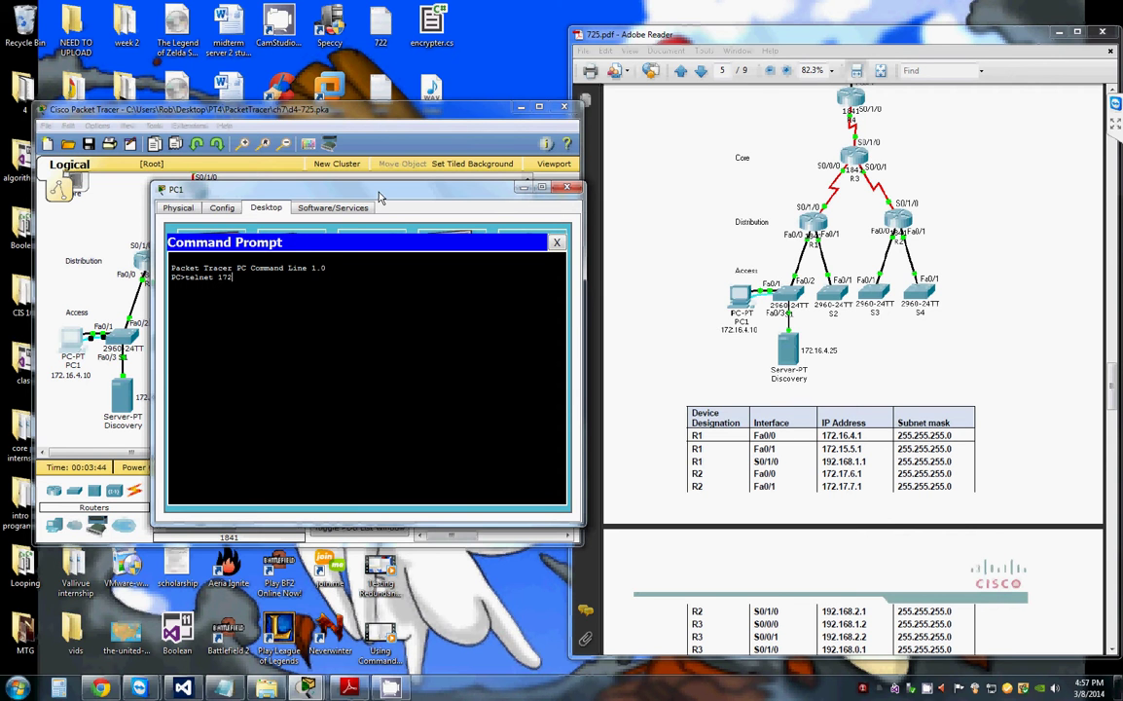
type(".16.4.1")
key("Return")
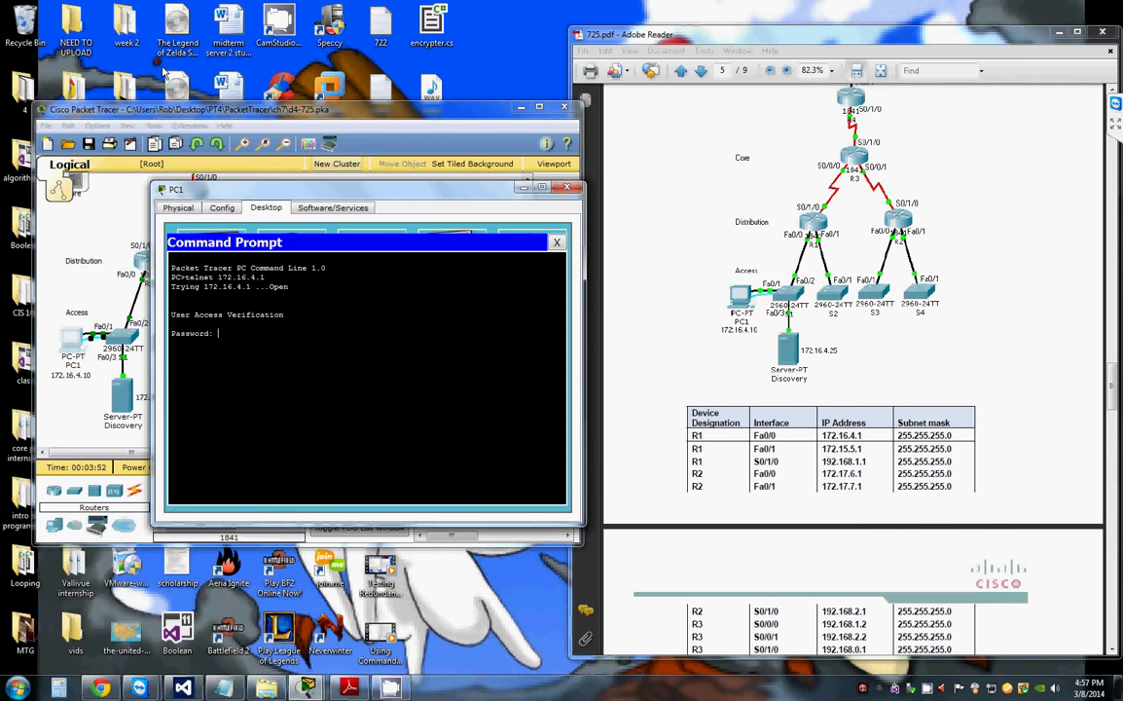
key("Return")
type("en")
key("Return")
key("Return")
type("nf")
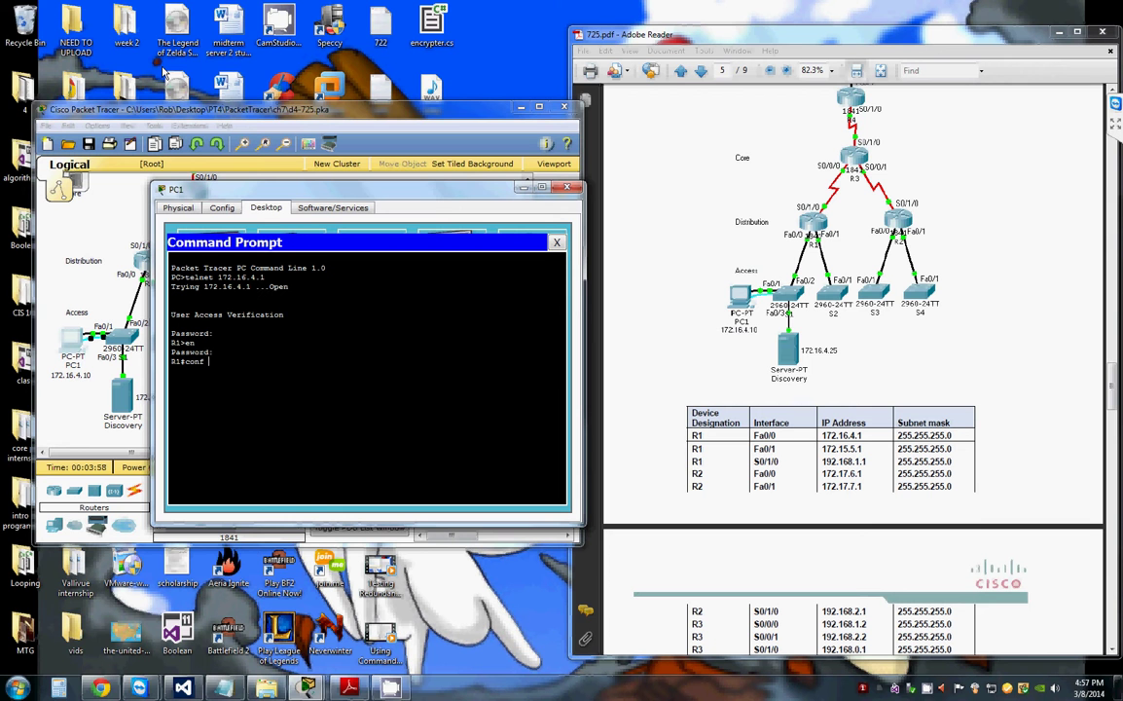
type(" t")
key("Return")
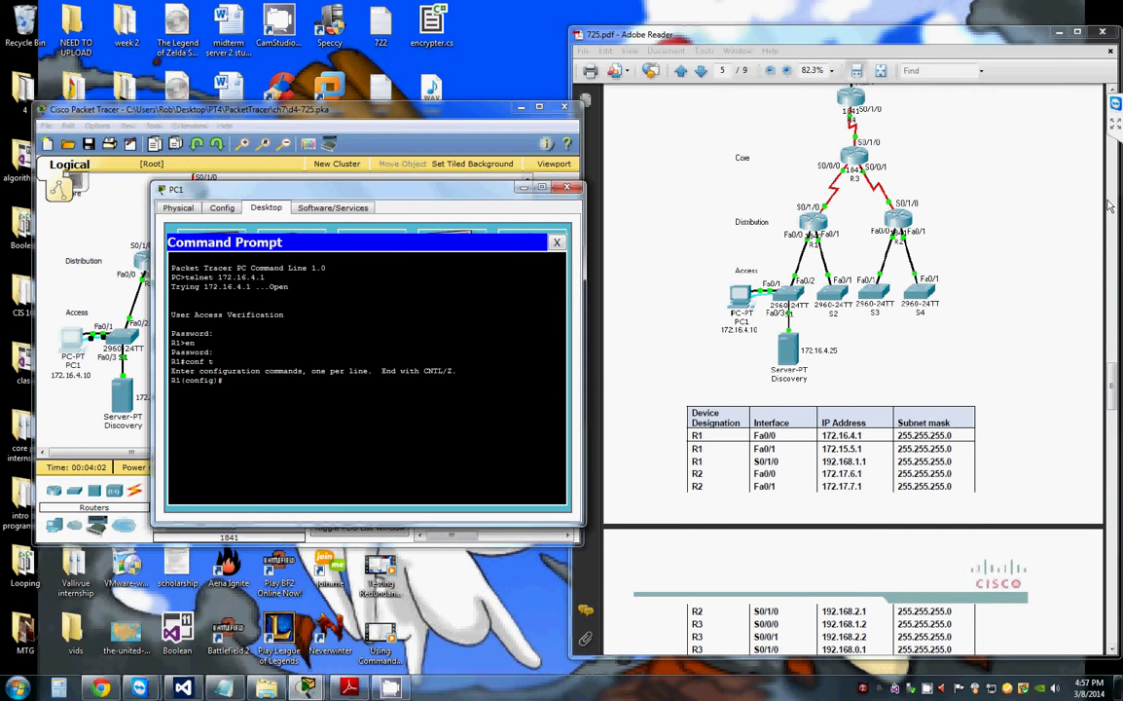
Copy 'router eigrp 1' from the lab PDF and run it at R1's prompt
left_click(1115, 295)
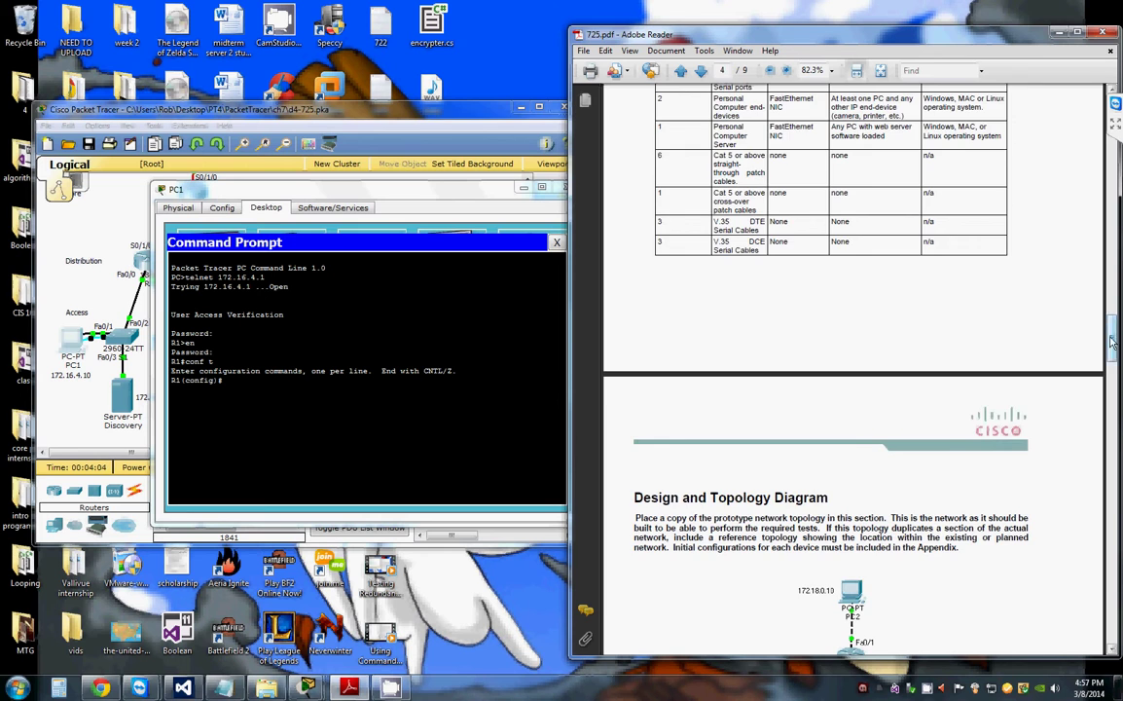
scroll(1003, 322, "down", 10)
scroll(846, 369, "down", 5)
scroll(847, 370, "down", 3)
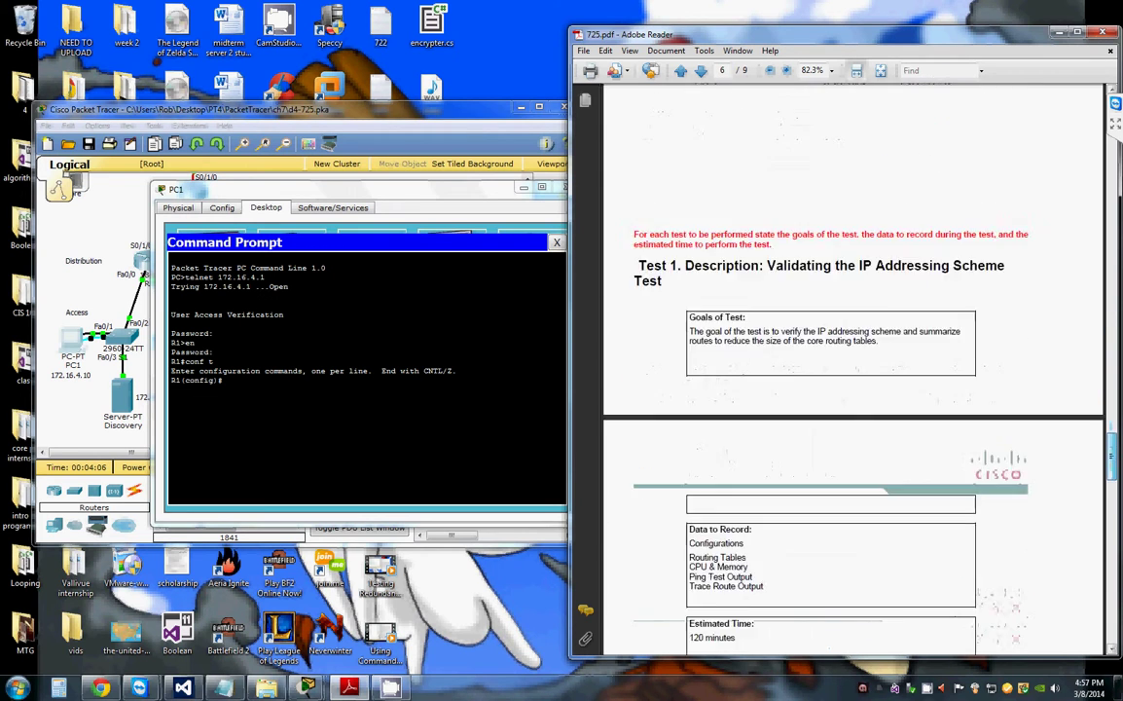
scroll(847, 369, "down", 3)
scroll(847, 370, "down", 1)
scroll(847, 370, "down", 3)
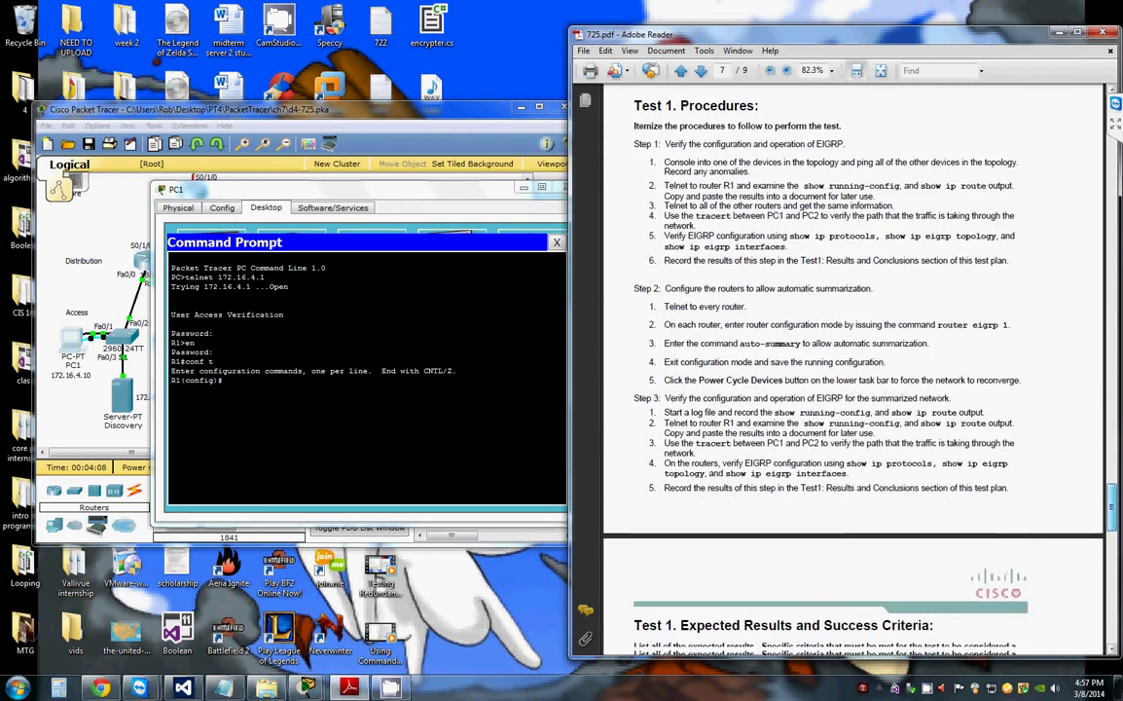
scroll(847, 370, "down", 2)
scroll(847, 370, "up", 1)
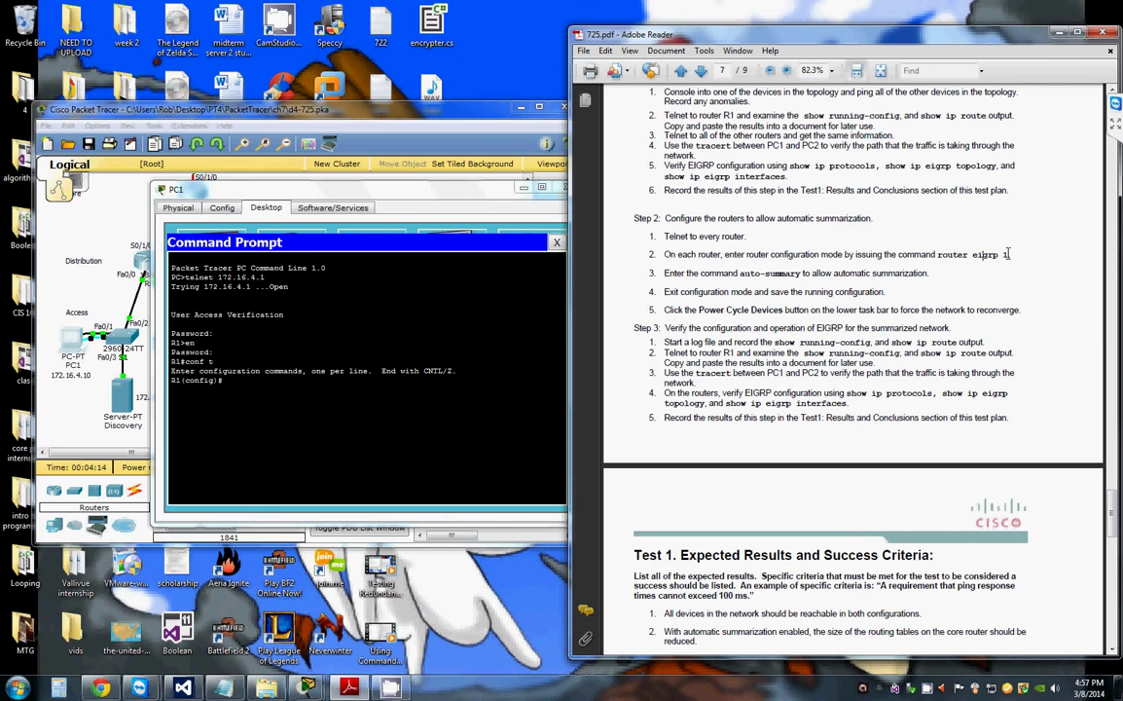
left_click_drag(1009, 254, 939, 254)
right_click(952, 257)
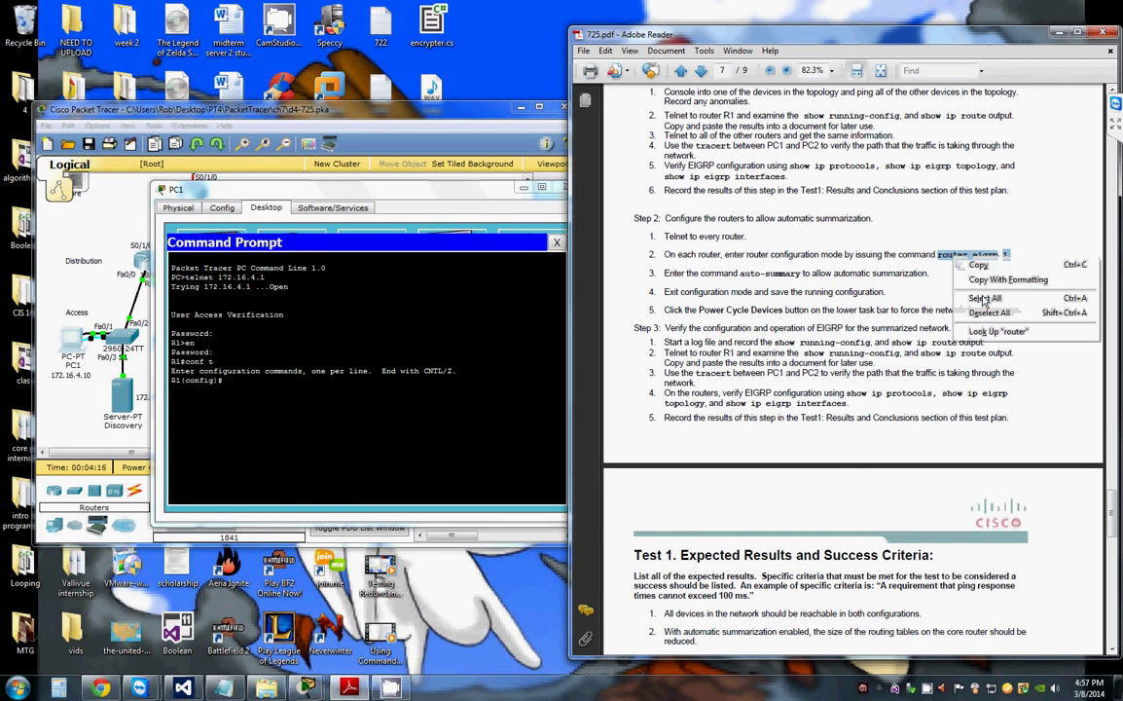
left_click(978, 265)
left_click(241, 385)
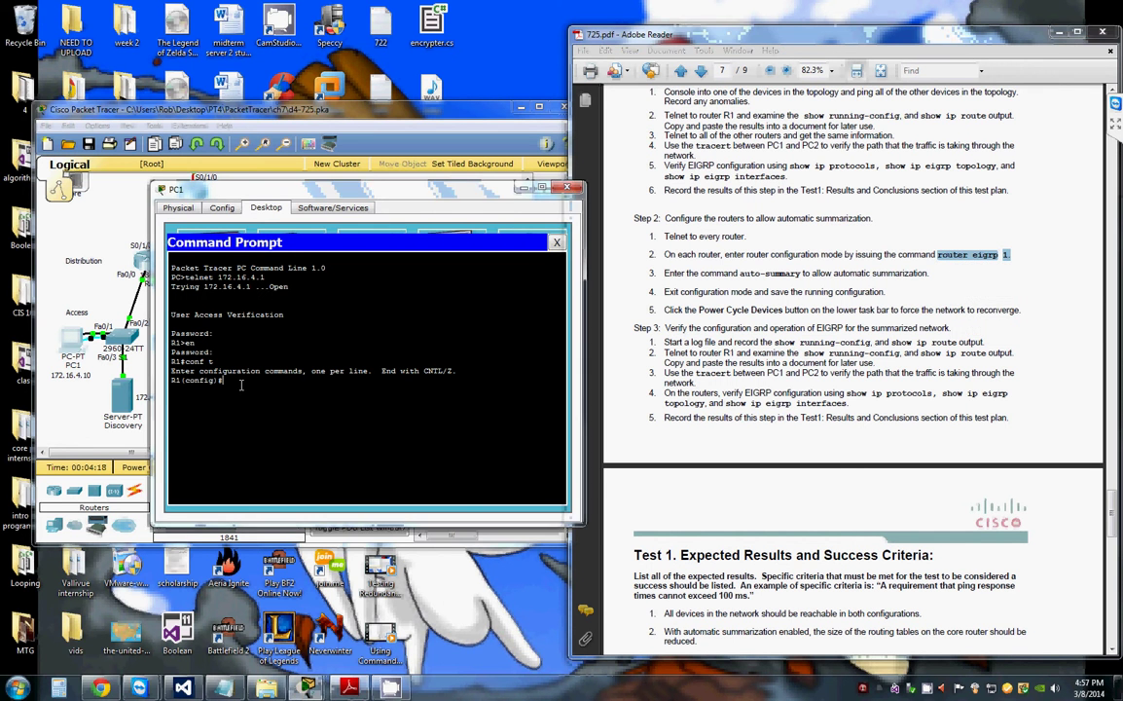
right_click(241, 384)
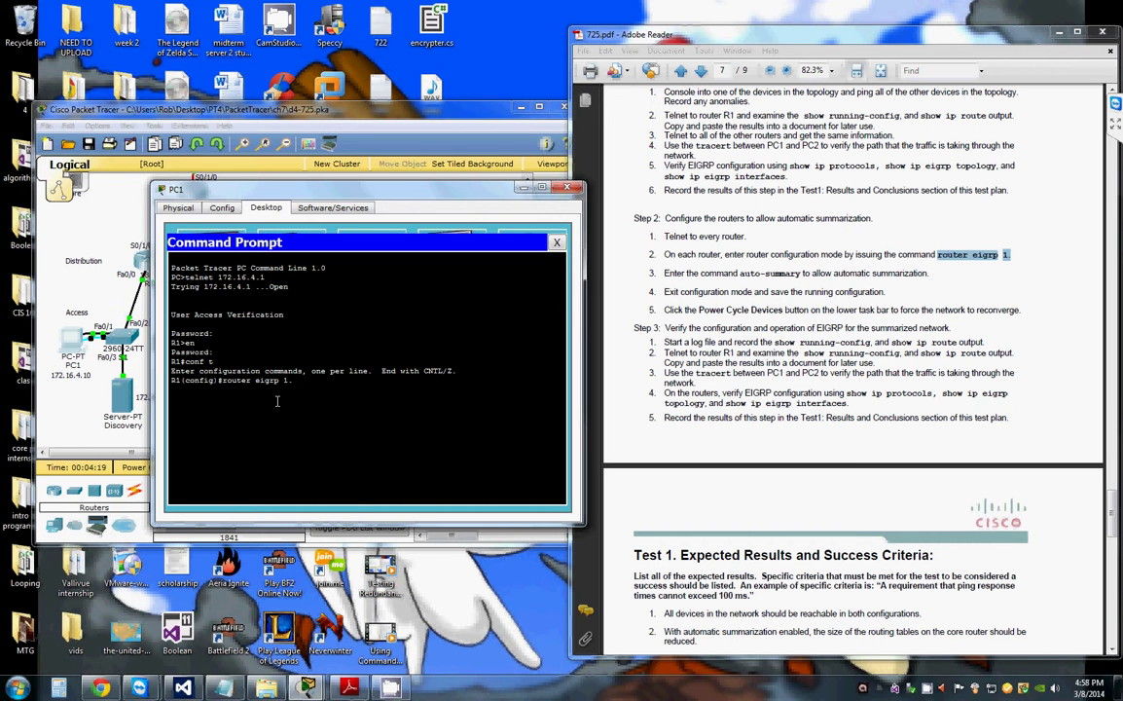
key("Return")
Paste and run 'auto-summary' on R1, then exit back to global configuration mode
left_click_drag(800, 273, 742, 272)
left_click(804, 275)
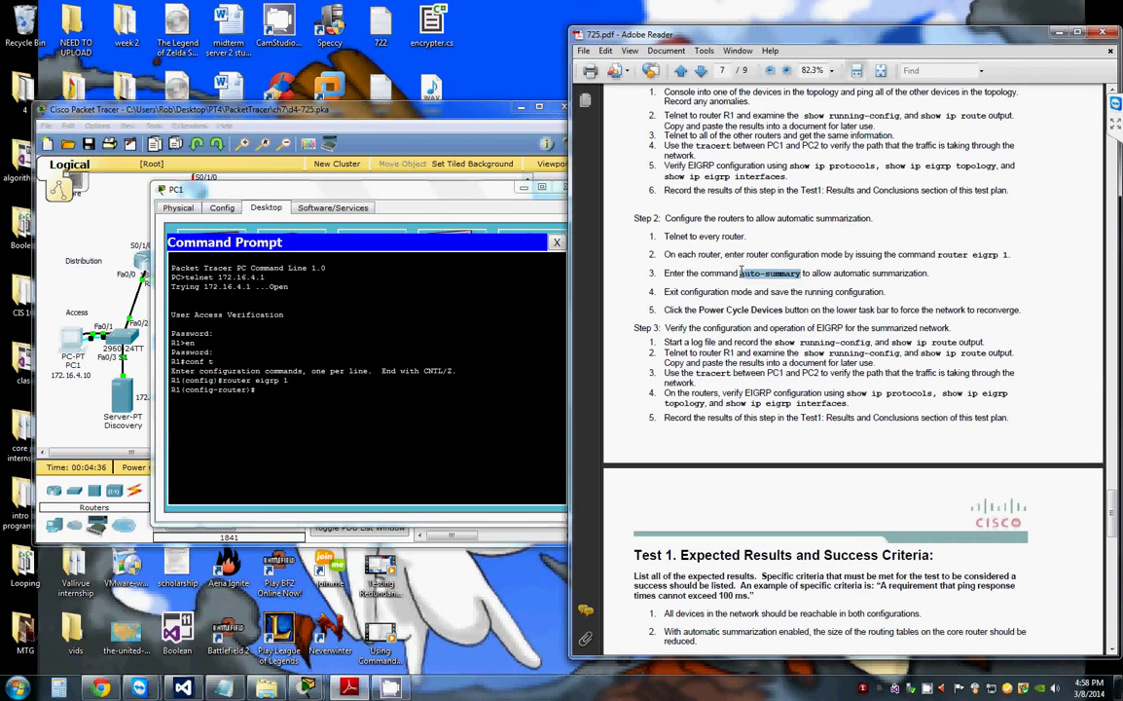
right_click(754, 279)
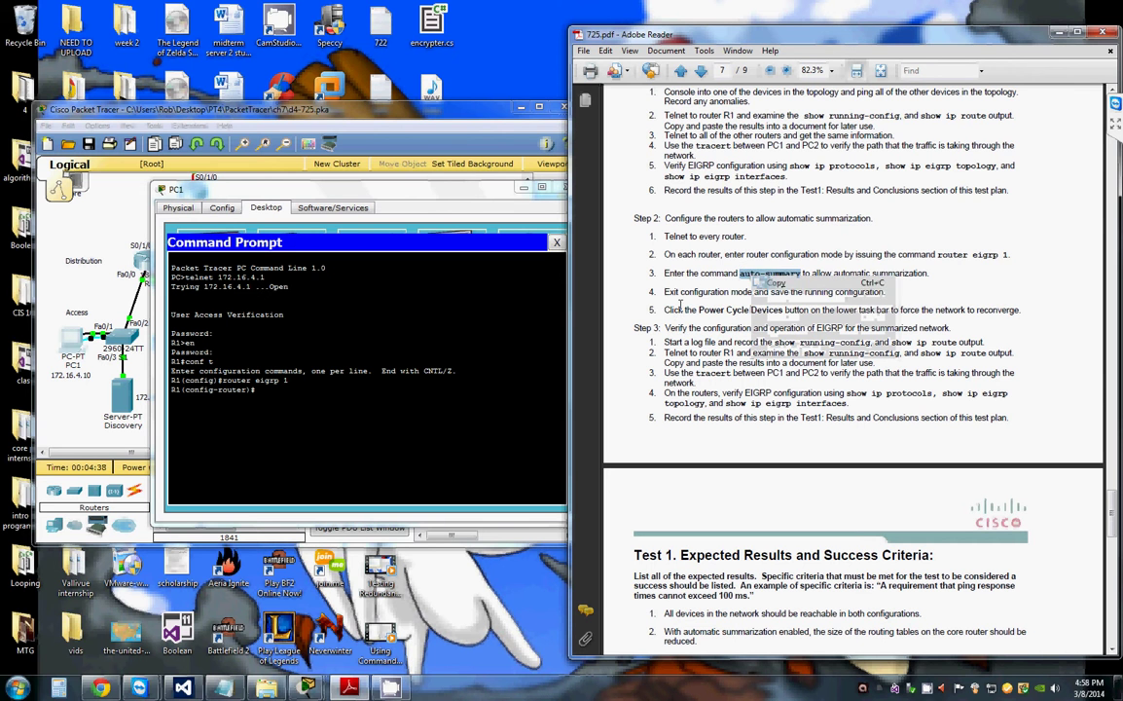
left_click(703, 252)
left_click(274, 391)
right_click(275, 390)
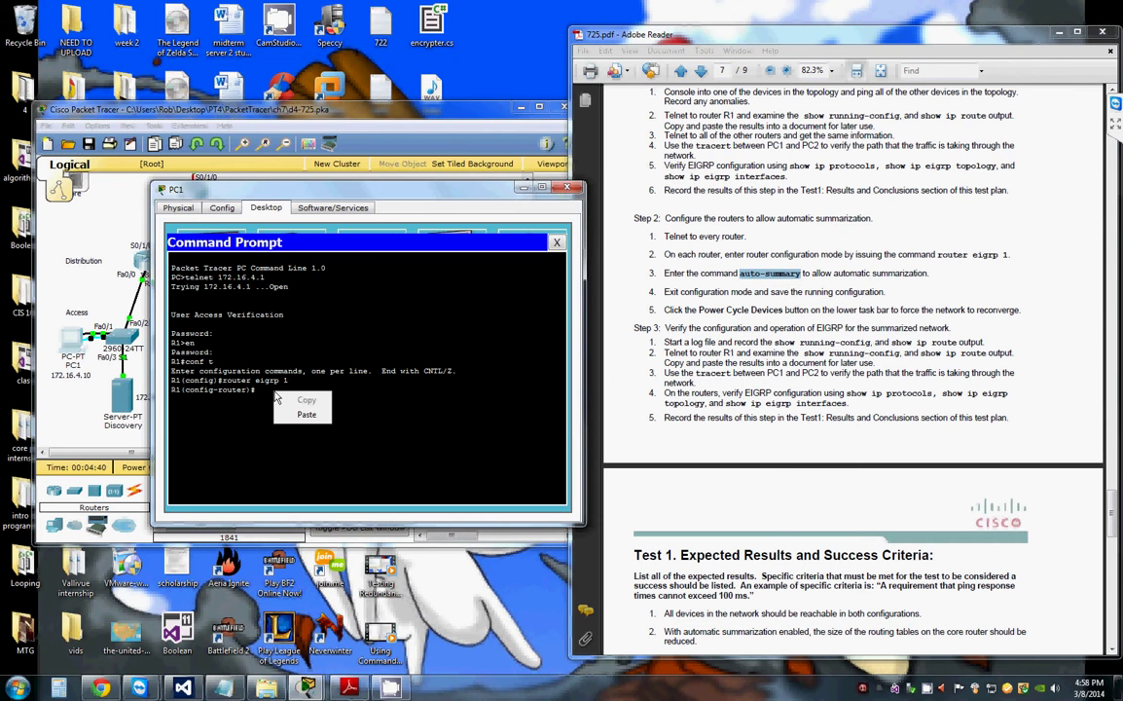
left_click(307, 416)
key("Return")
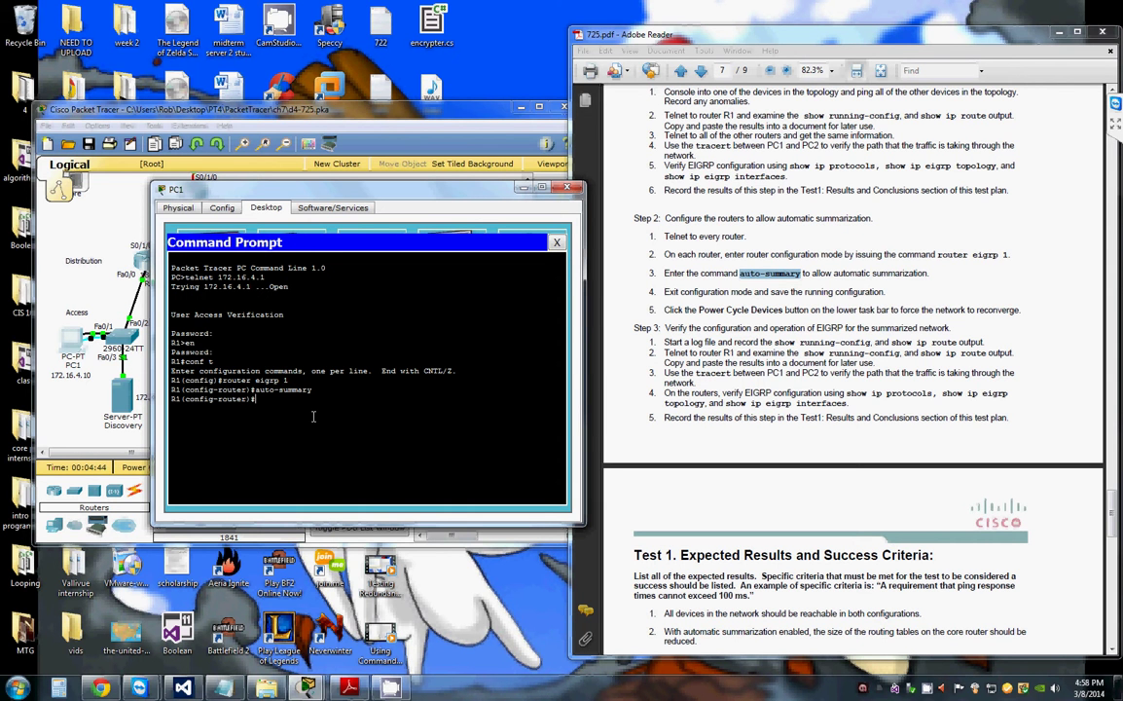
type("exit")
key("Return")
key("Return")
key("Return")
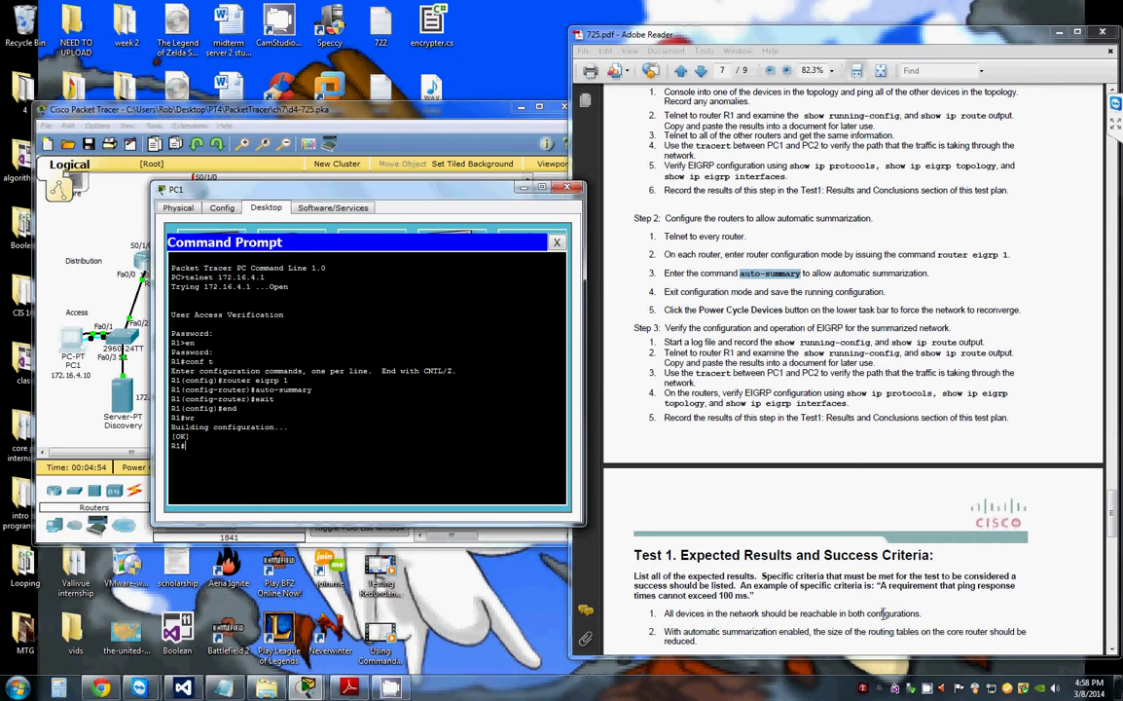
Pick an entry from a right-click context menu while saving the routers' running configurations
right_click(928, 691)
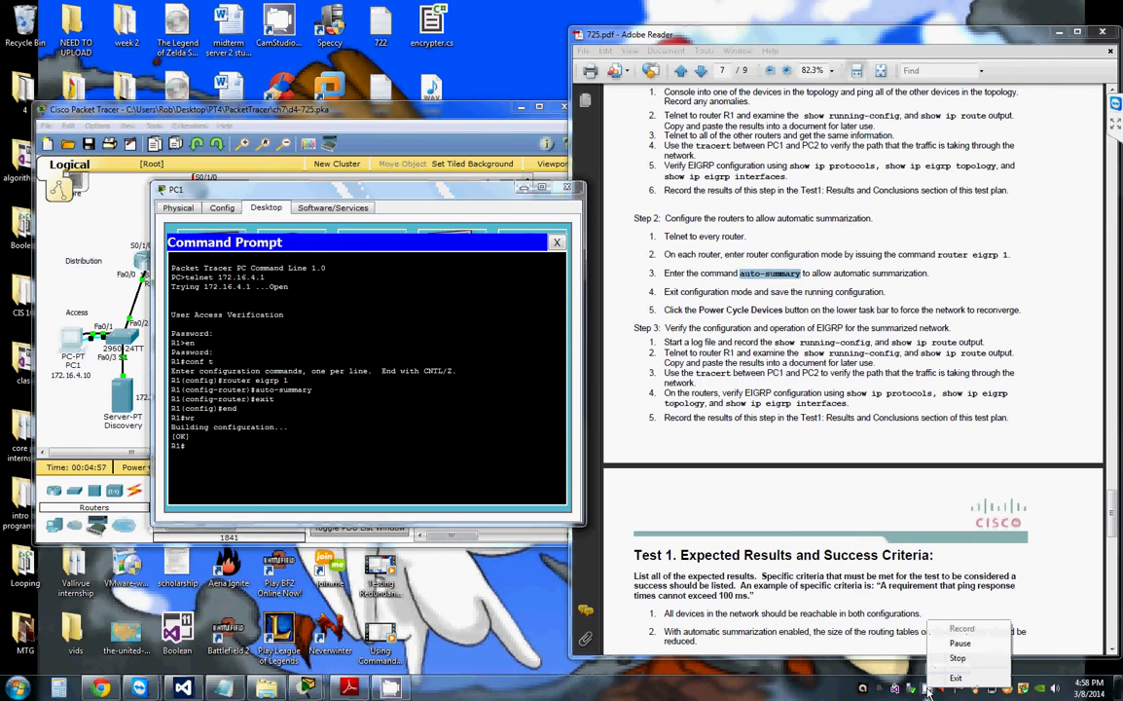
left_click(961, 644)
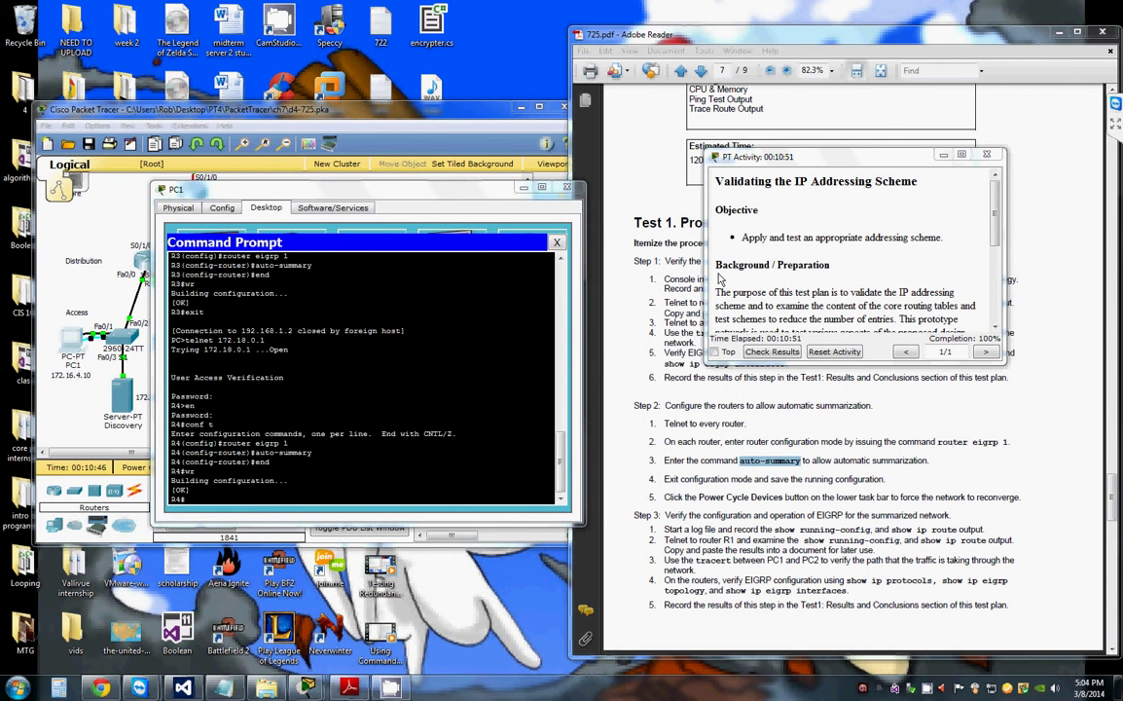
Move the PC1 terminal to reveal the four-router topology, then park it over the lab PDF
mouse_move(567, 465)
left_mouse_down()
mouse_move(574, 305)
mouse_move(581, 360)
left_mouse_up()
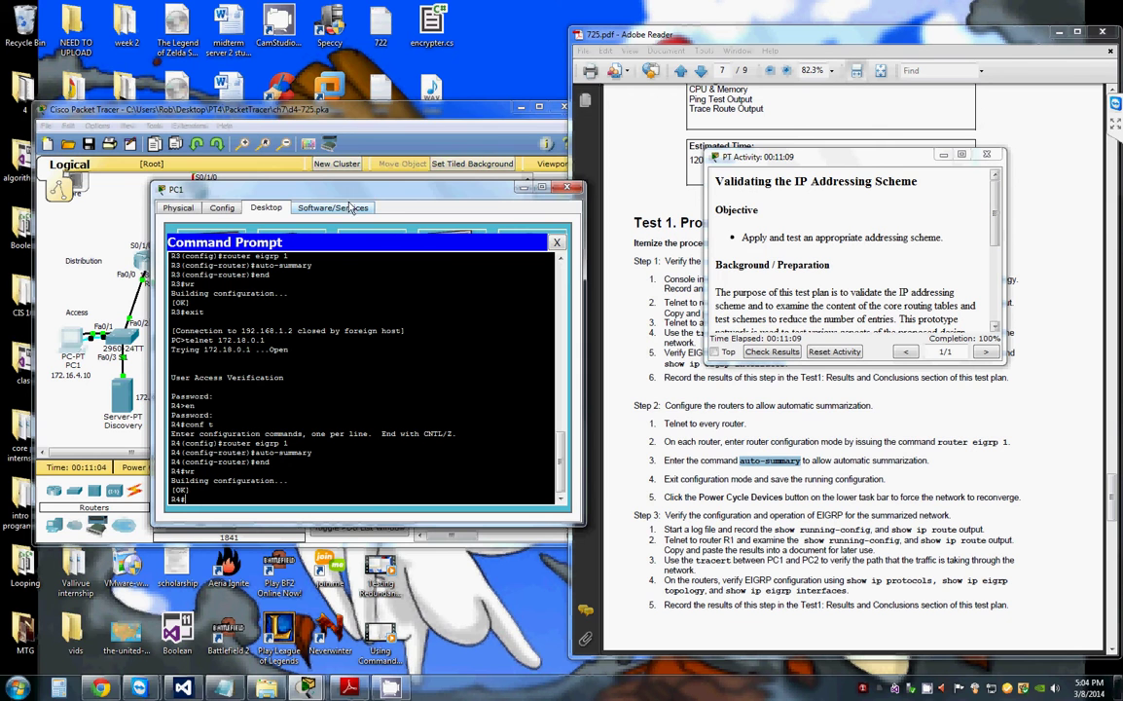
left_click_drag(438, 188, 614, 100)
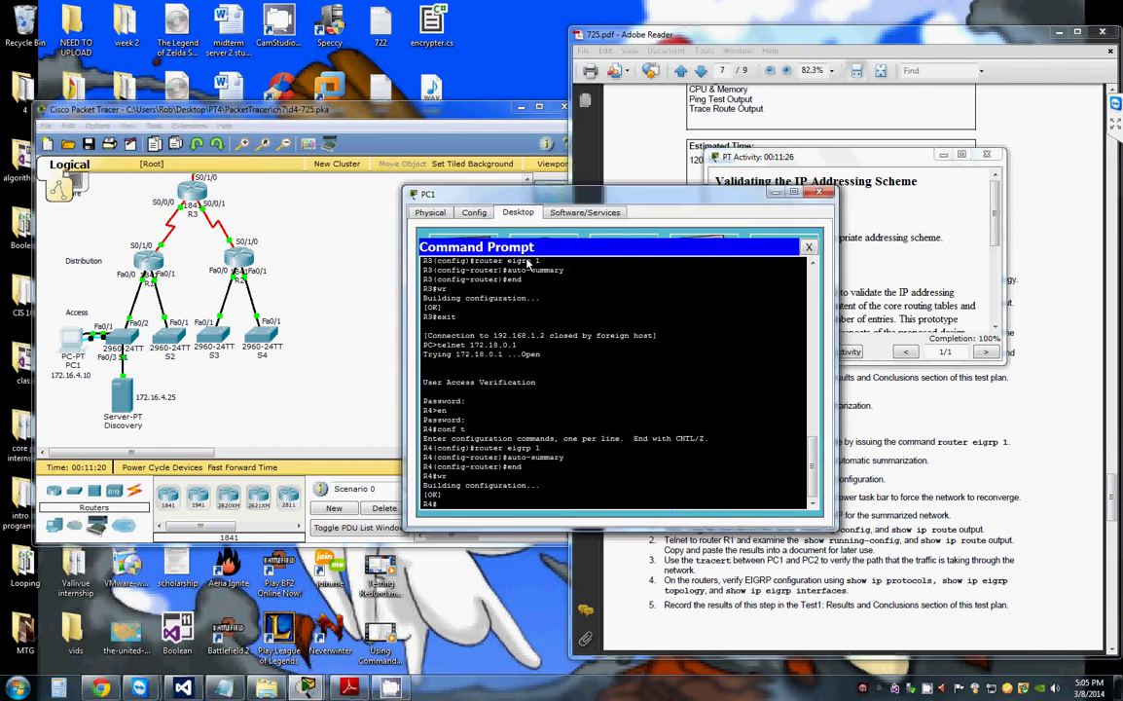
left_click_drag(794, 105, 313, 266)
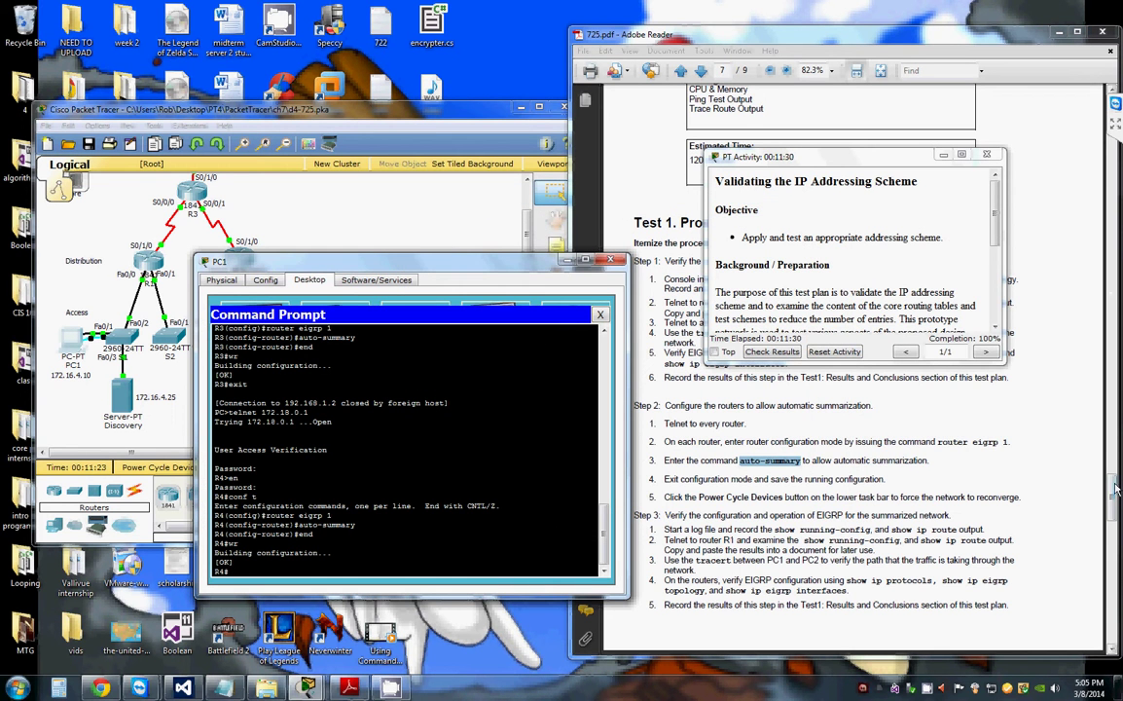
left_click_drag(1115, 487, 1116, 561)
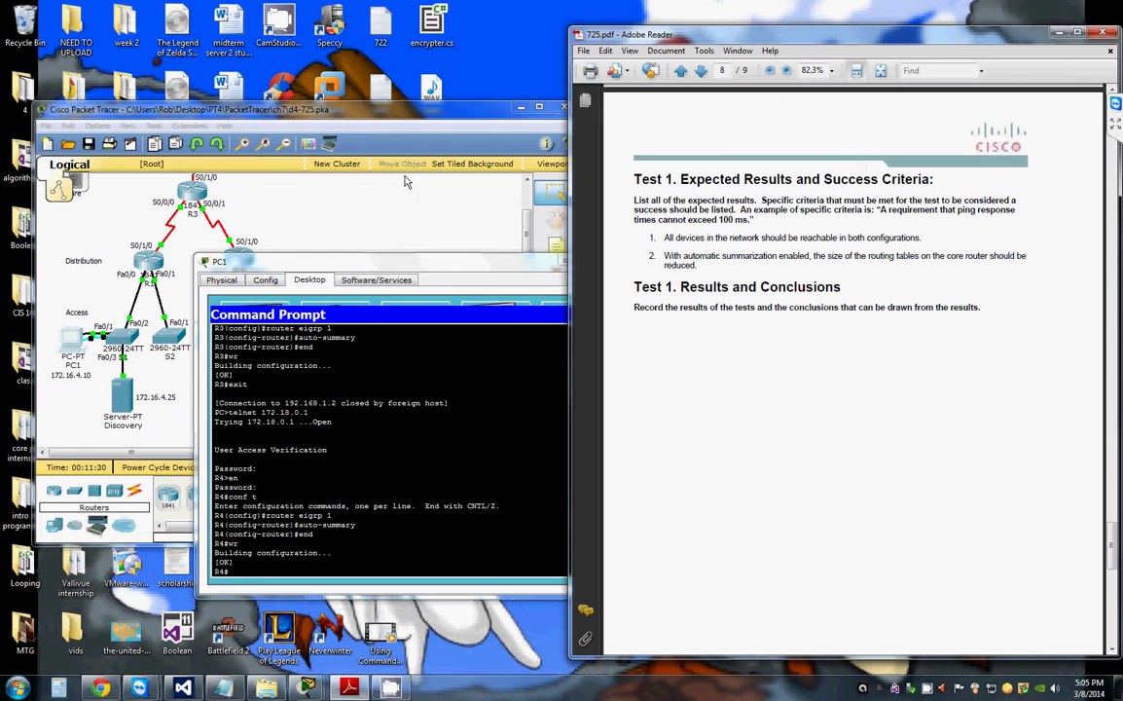
left_click_drag(442, 271, 678, 145)
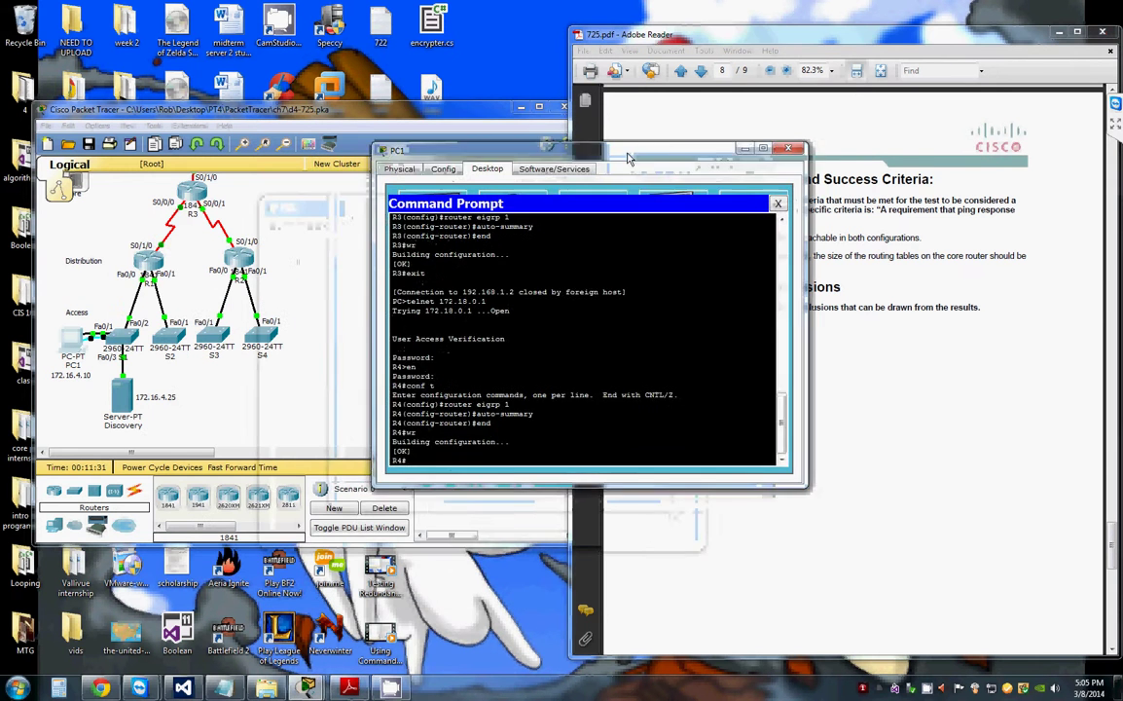